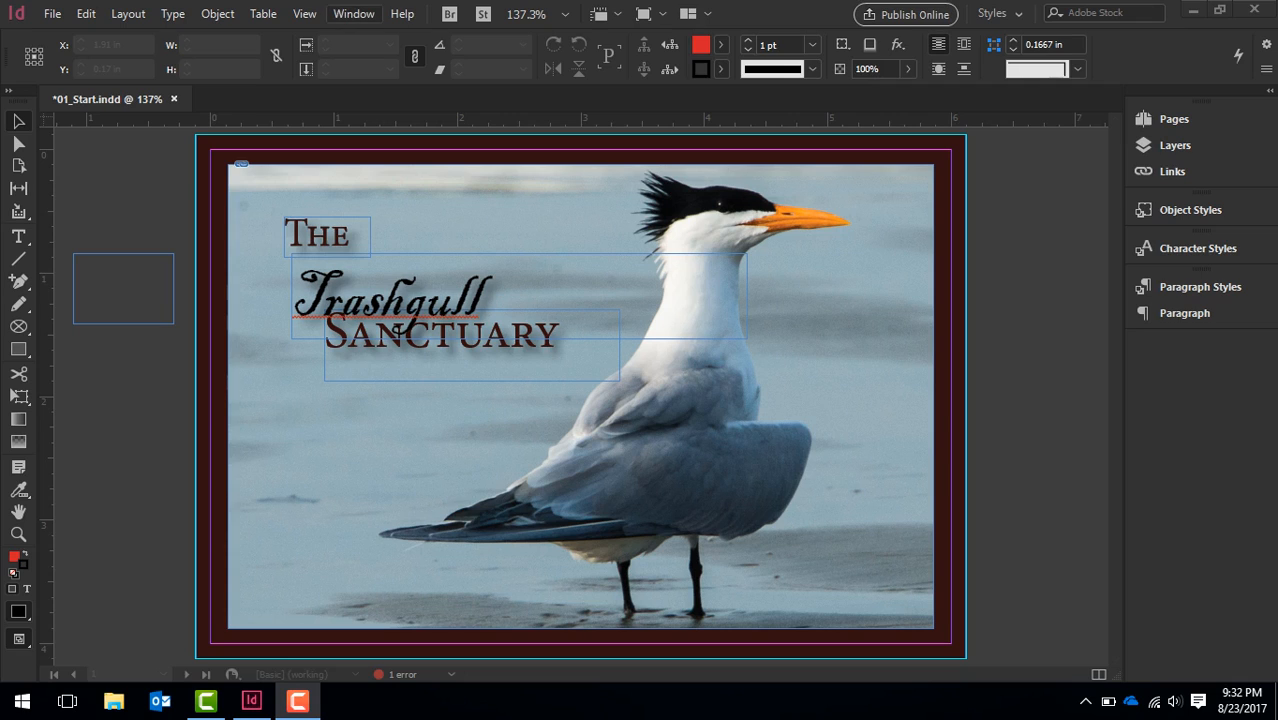
Open a new window for 01_Start.indd so the document shows in two side-by-side views
click(354, 14)
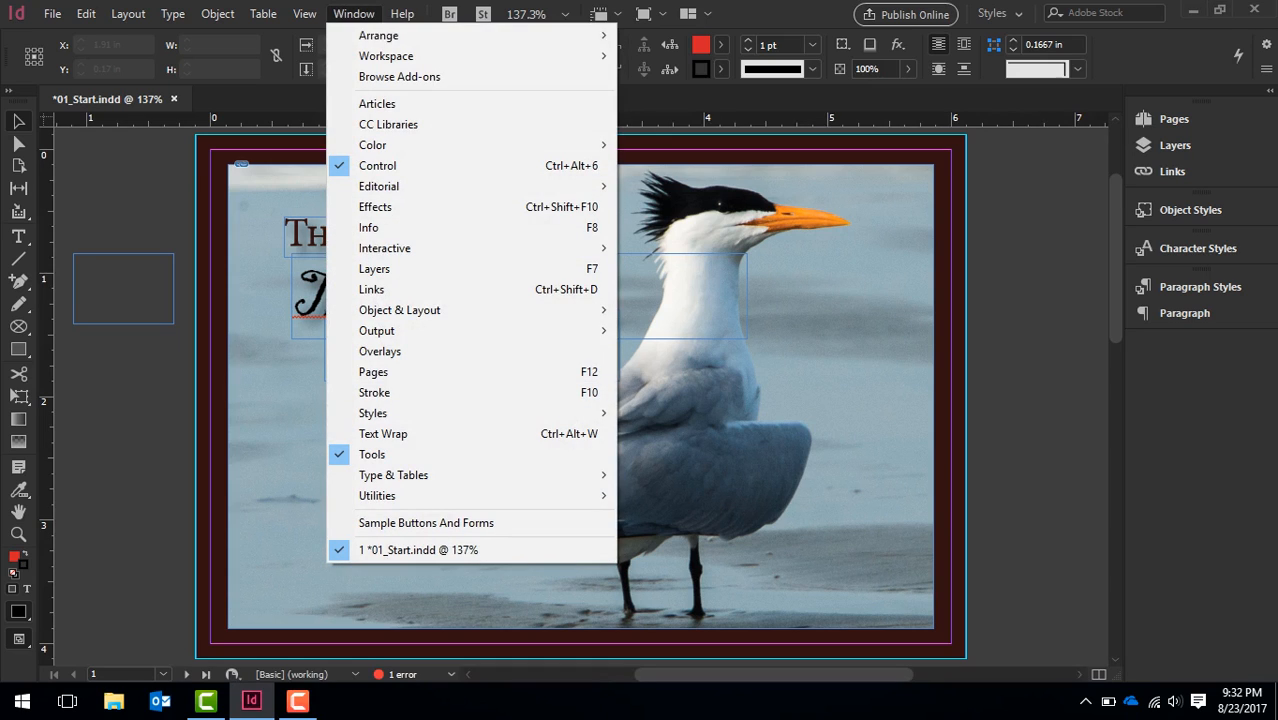
mouse_move(379, 36)
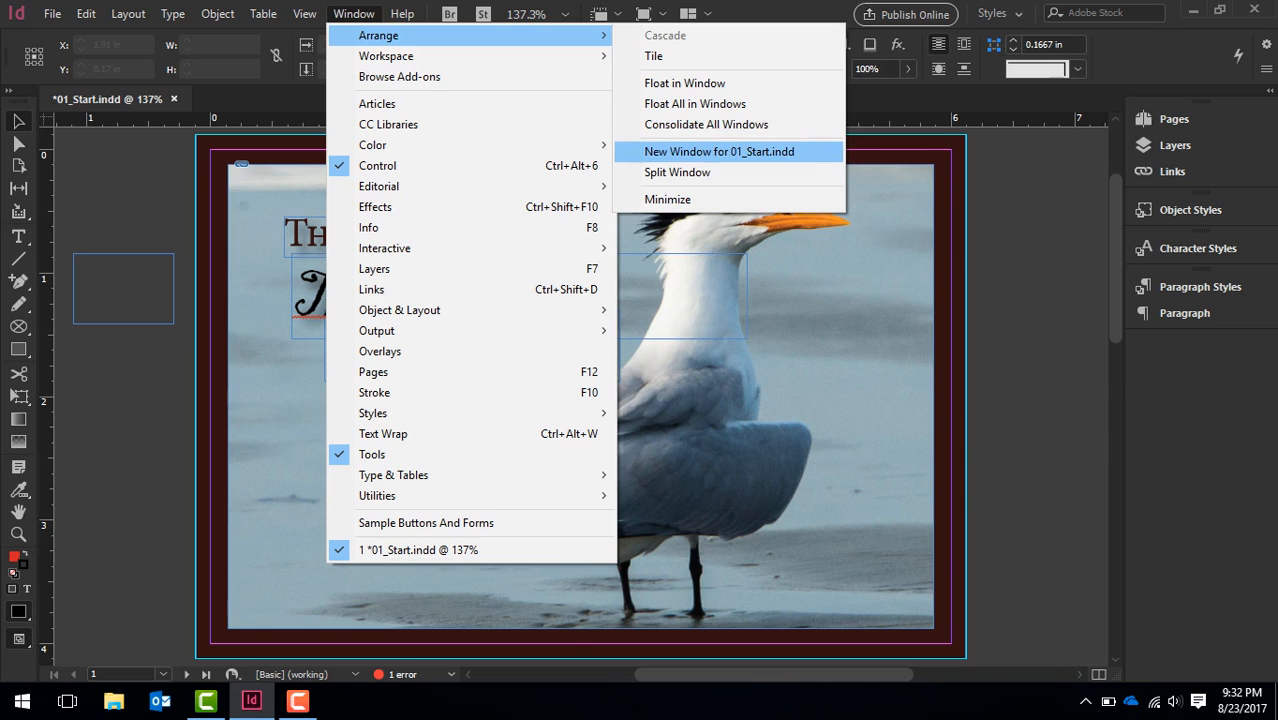
click(720, 151)
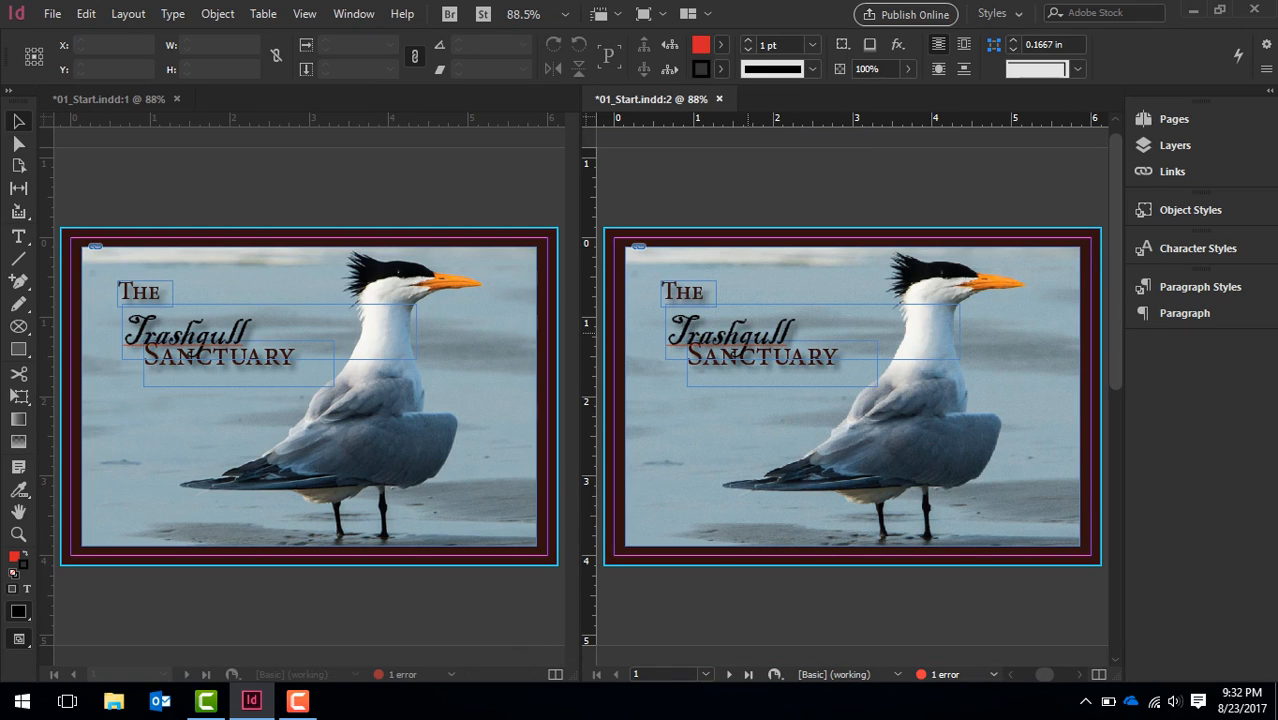
Zoom in on the Trashgull text frame in the second window and move it slightly up and to the right
click(746, 339)
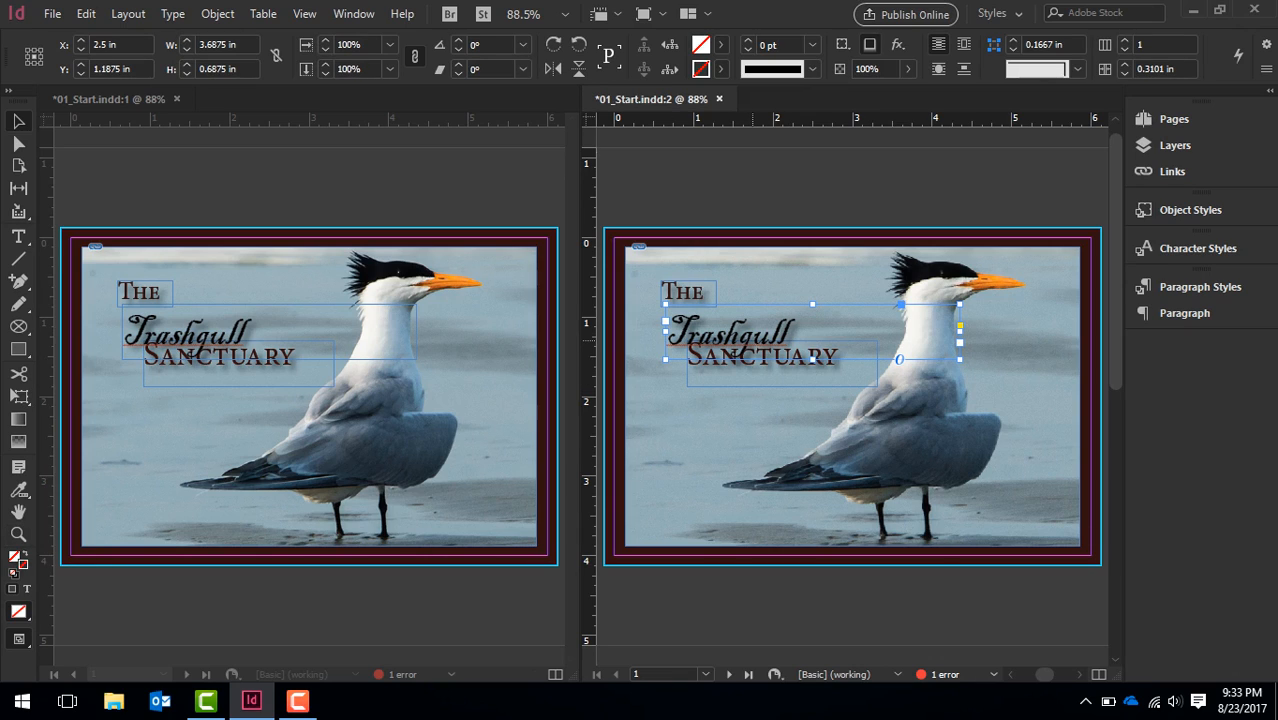
click(18, 534)
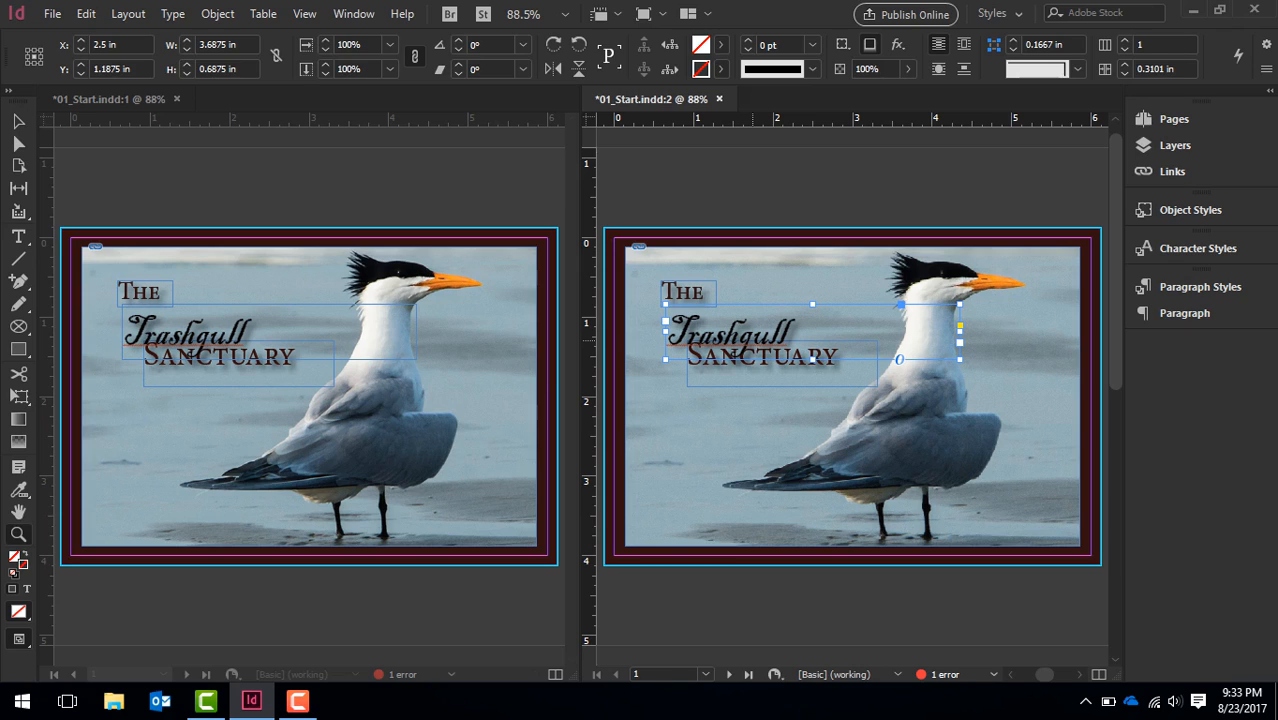
click(753, 341)
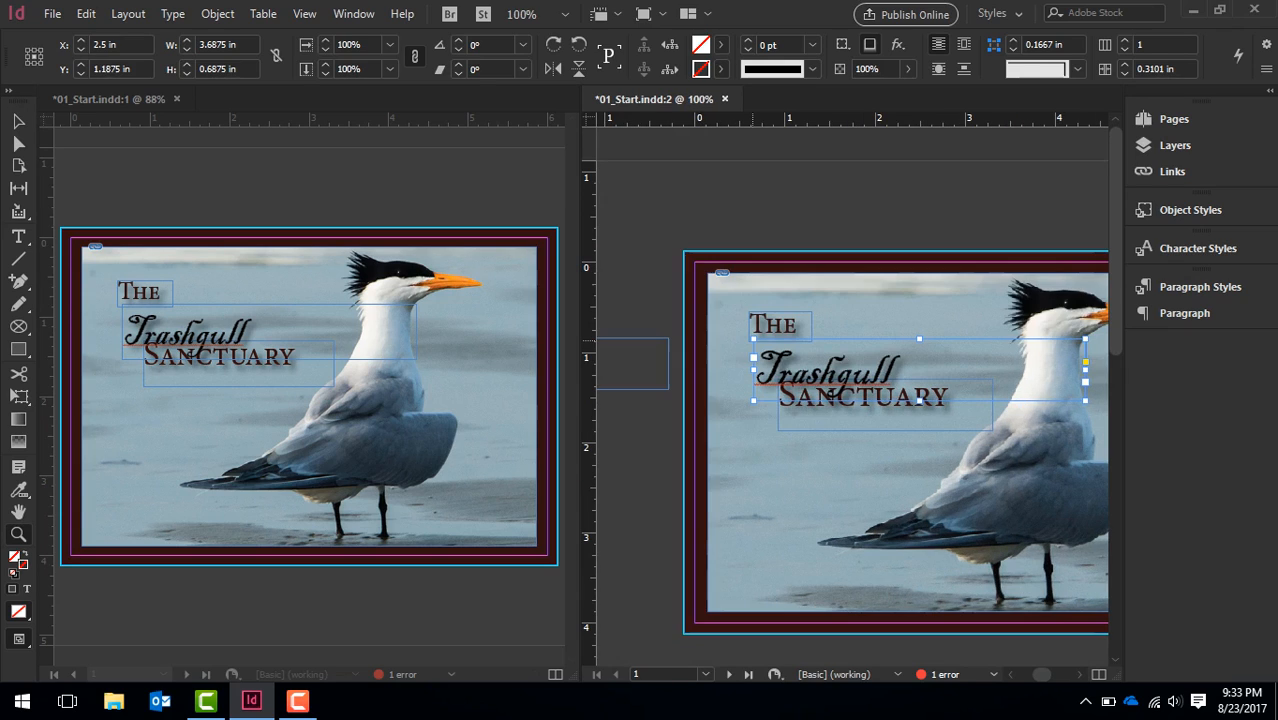
click(861, 379)
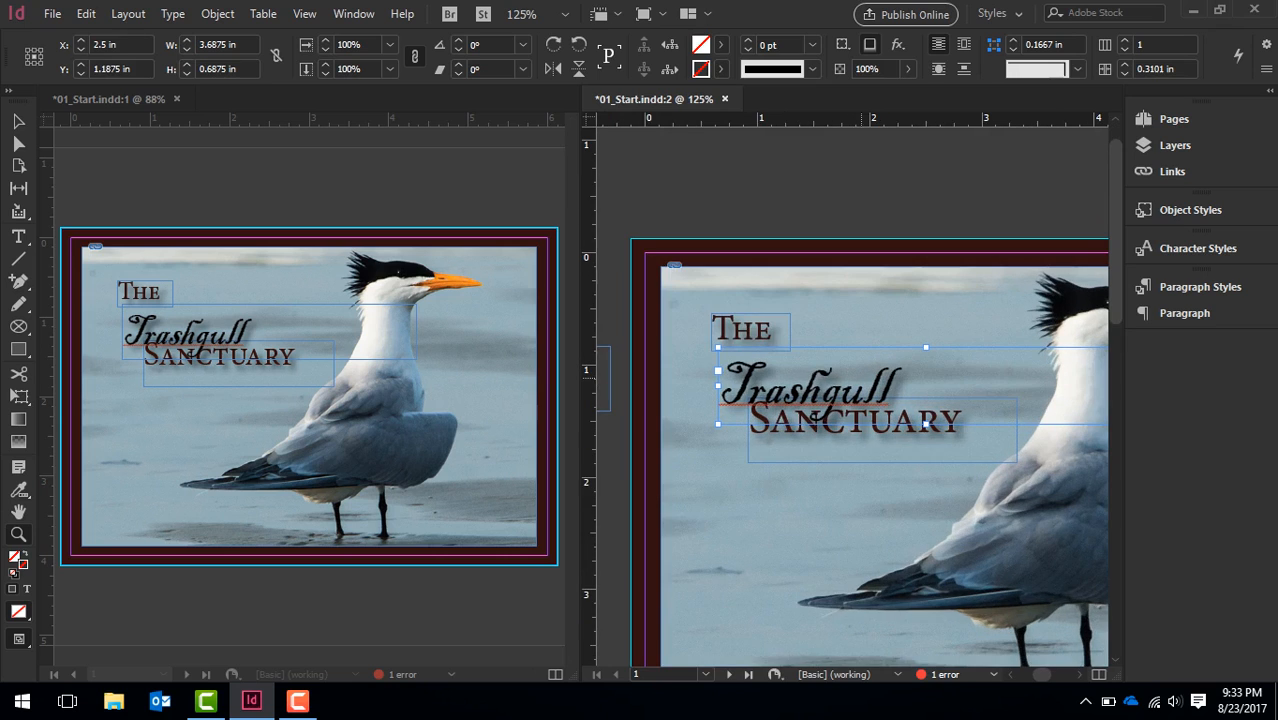
click(860, 380)
click(788, 428)
click(757, 455)
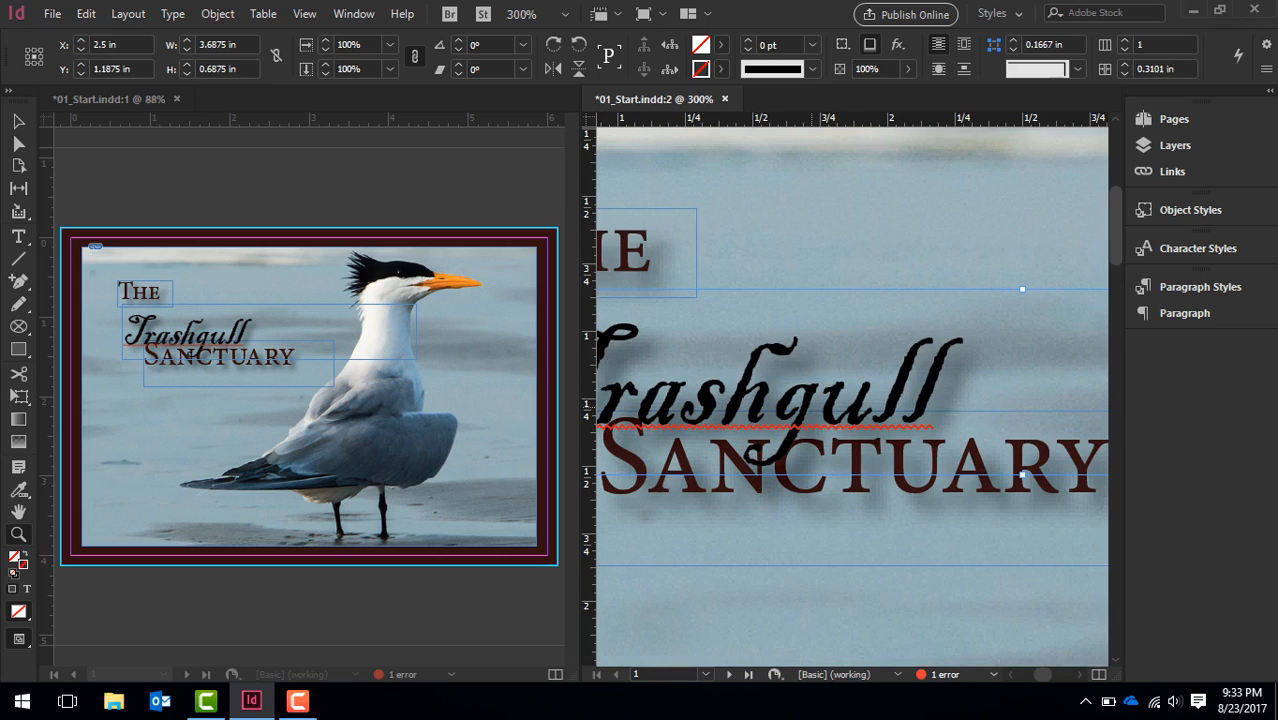
click(691, 433)
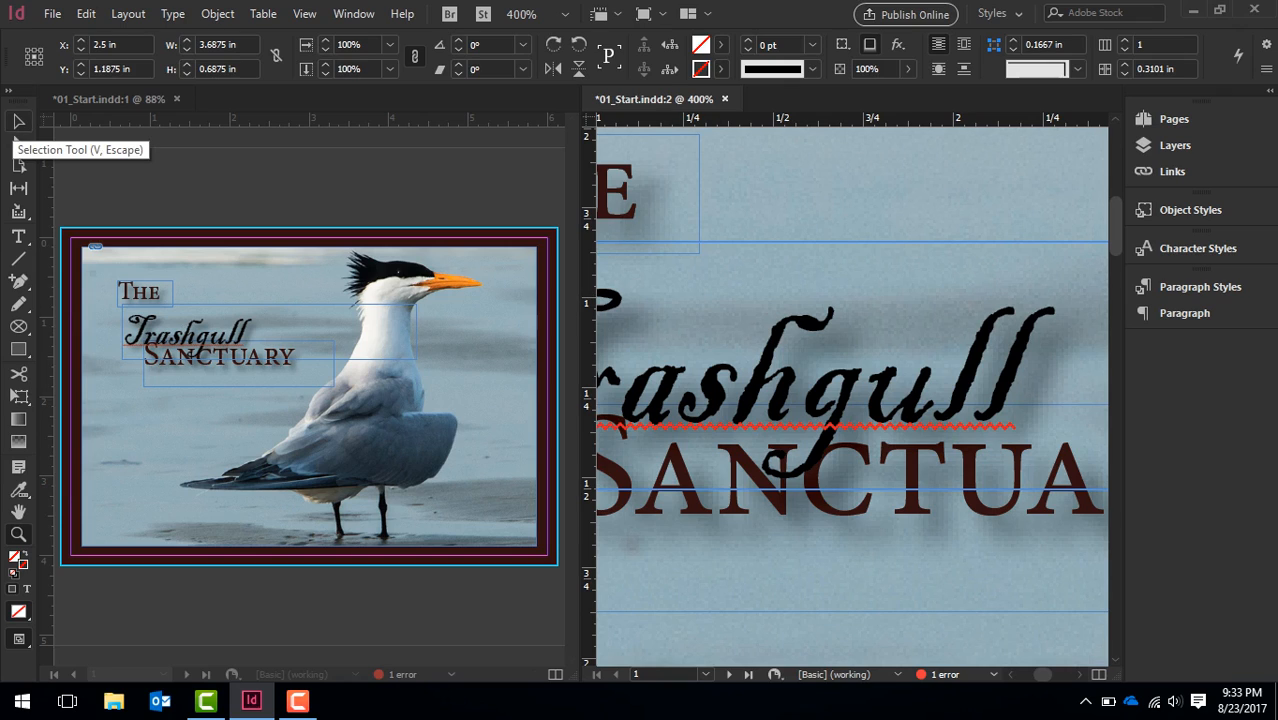
click(18, 121)
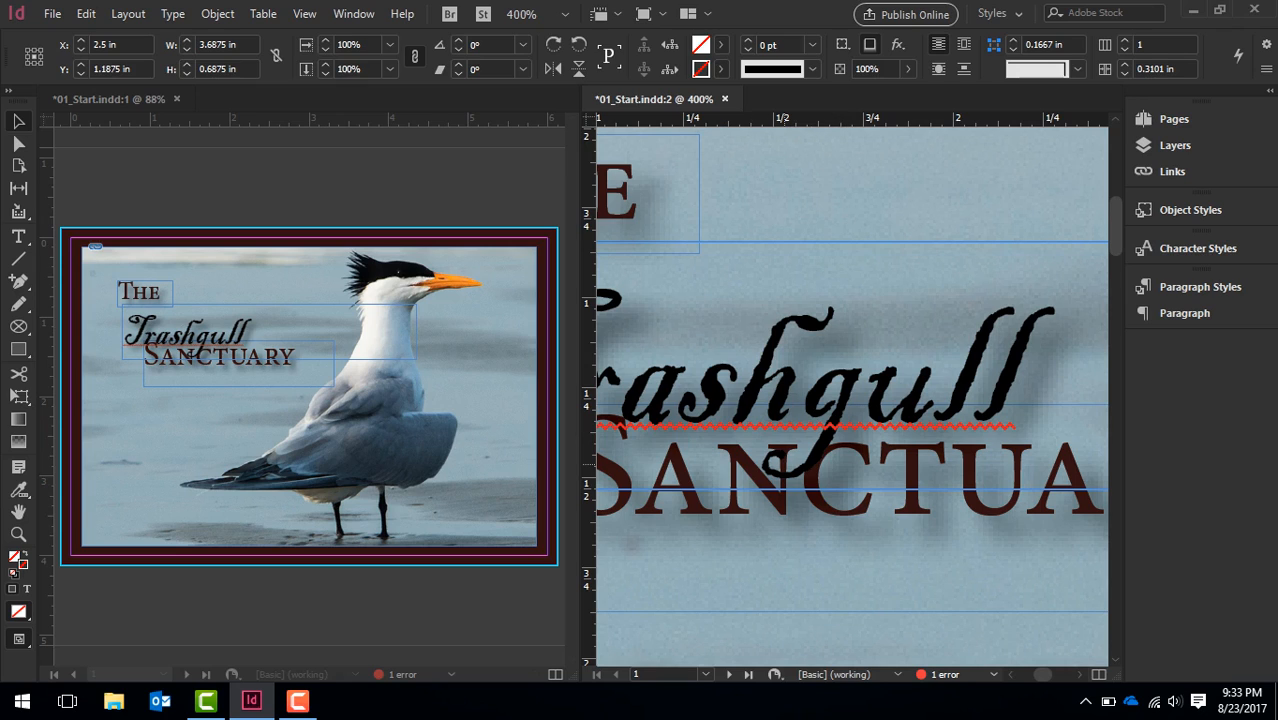
drag(823, 384, 853, 331)
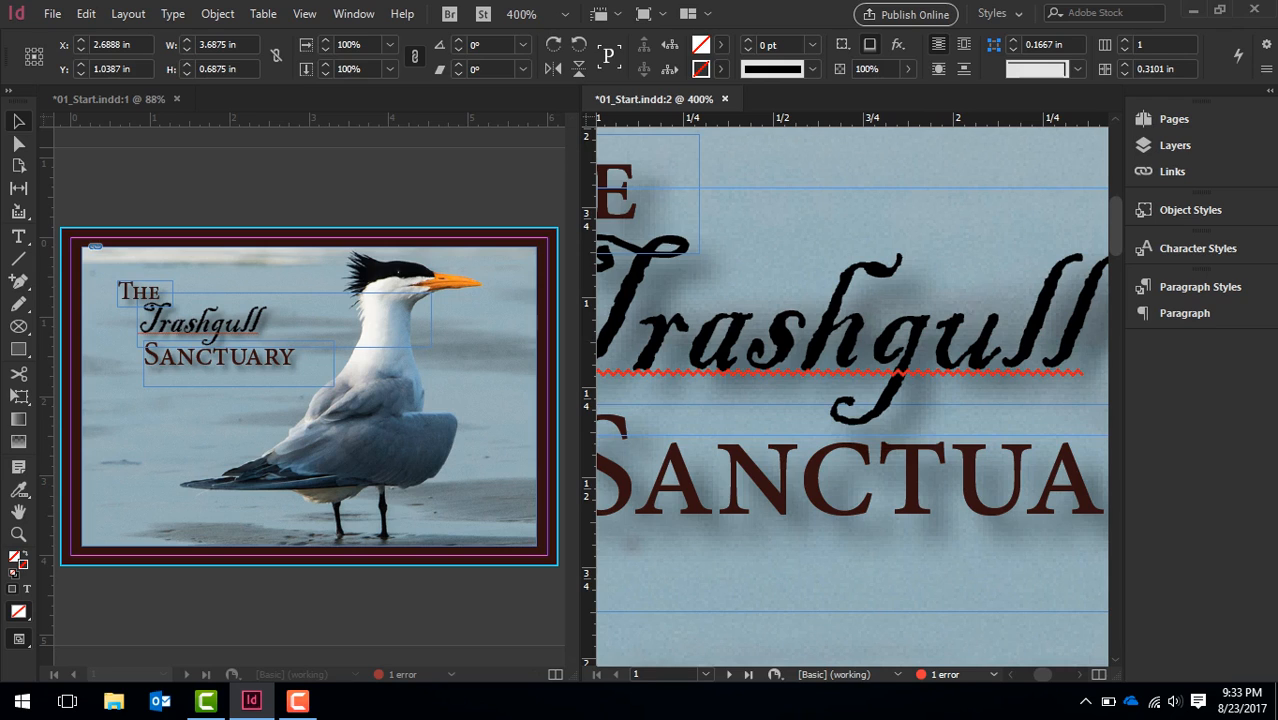
mouse_move(837, 344)
mouse_down()
mouse_move(840, 475)
mouse_move(847, 353)
mouse_move(836, 354)
mouse_up()
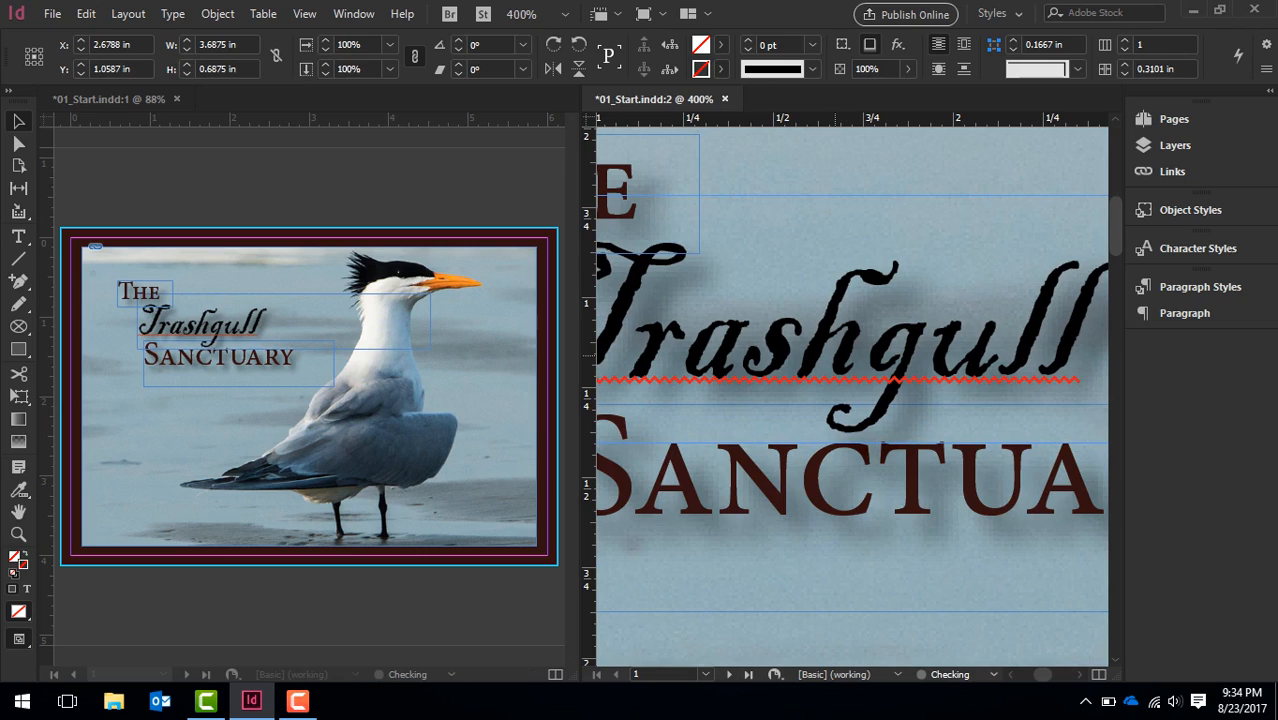
Consolidate all document windows into tabs
drag(1042, 674, 1040, 674)
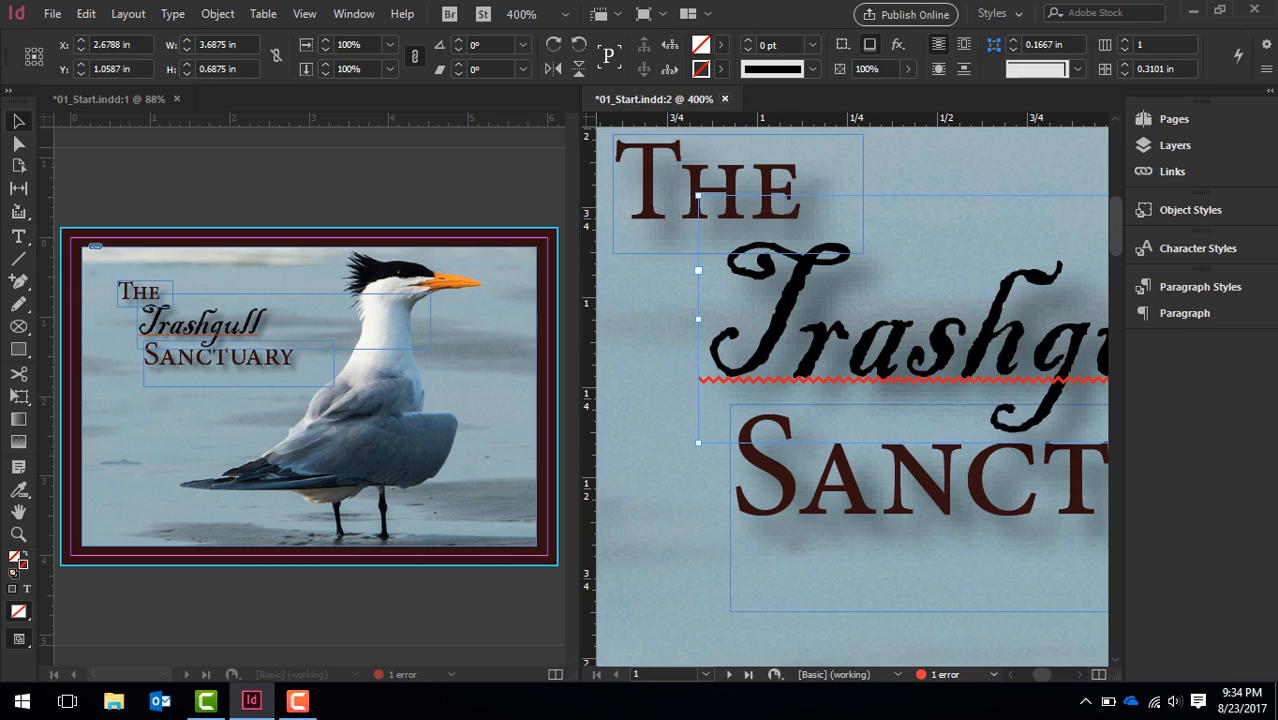
click(354, 13)
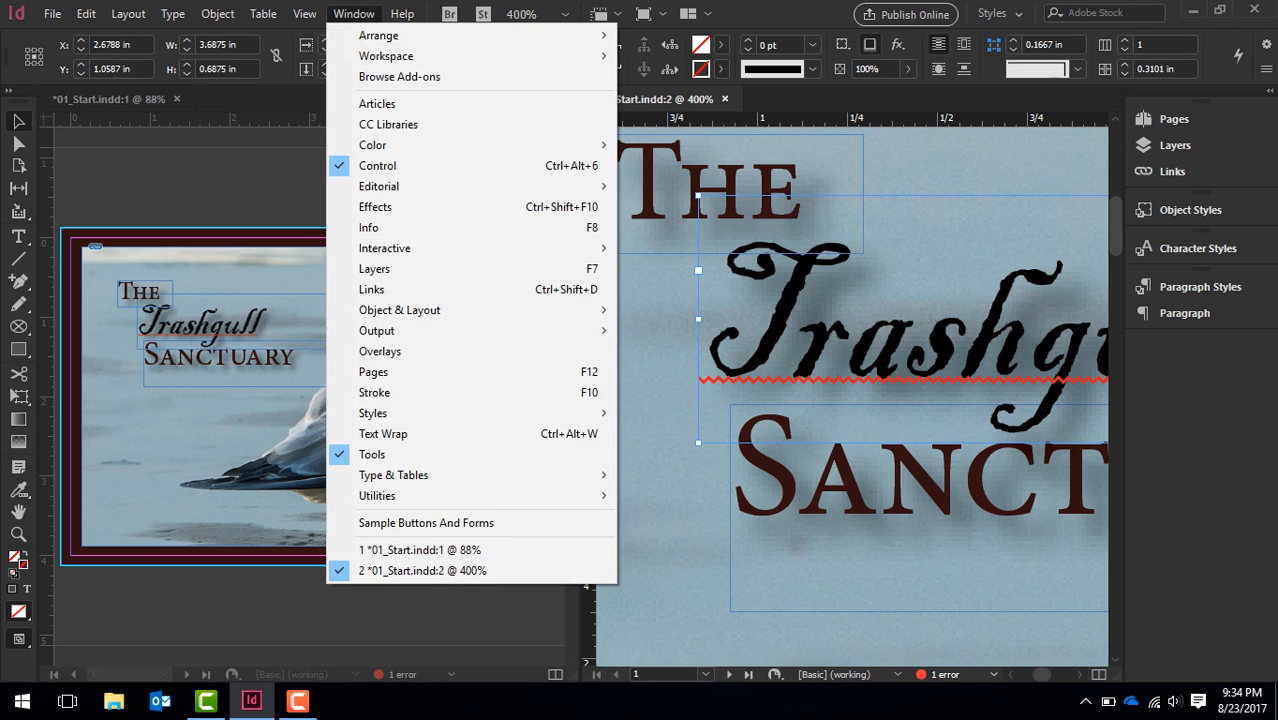
mouse_move(380, 35)
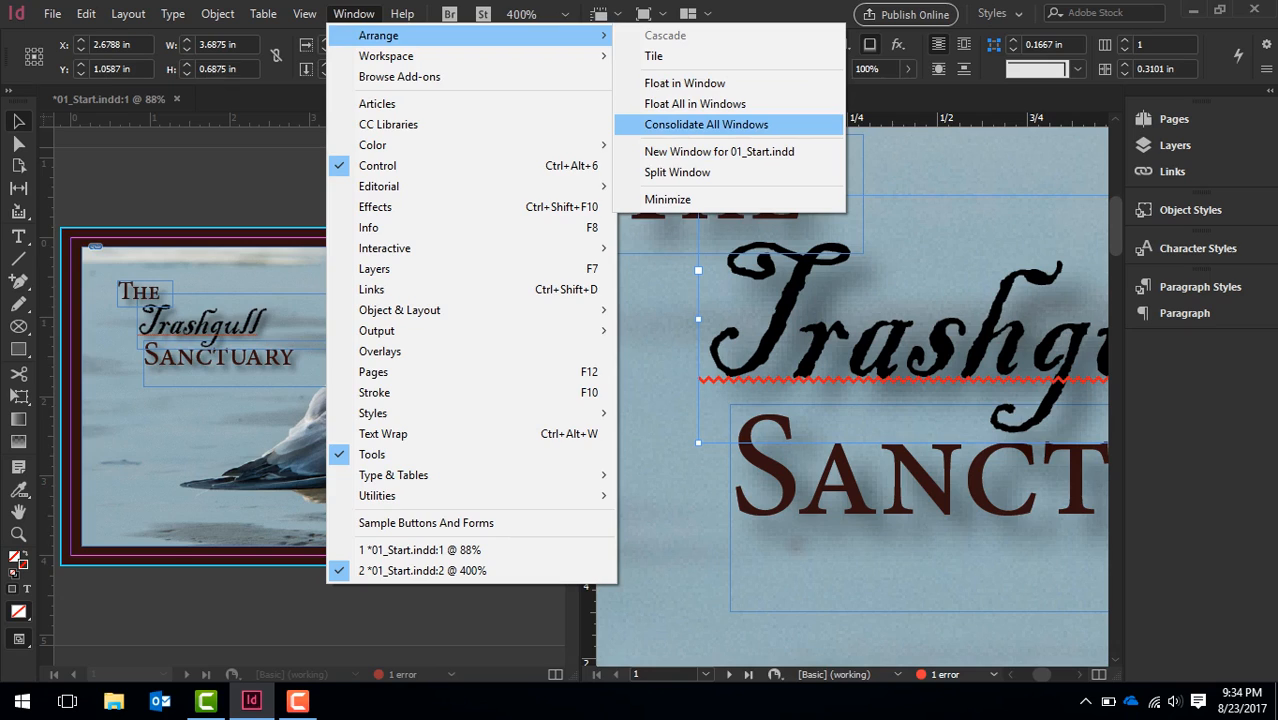
click(706, 124)
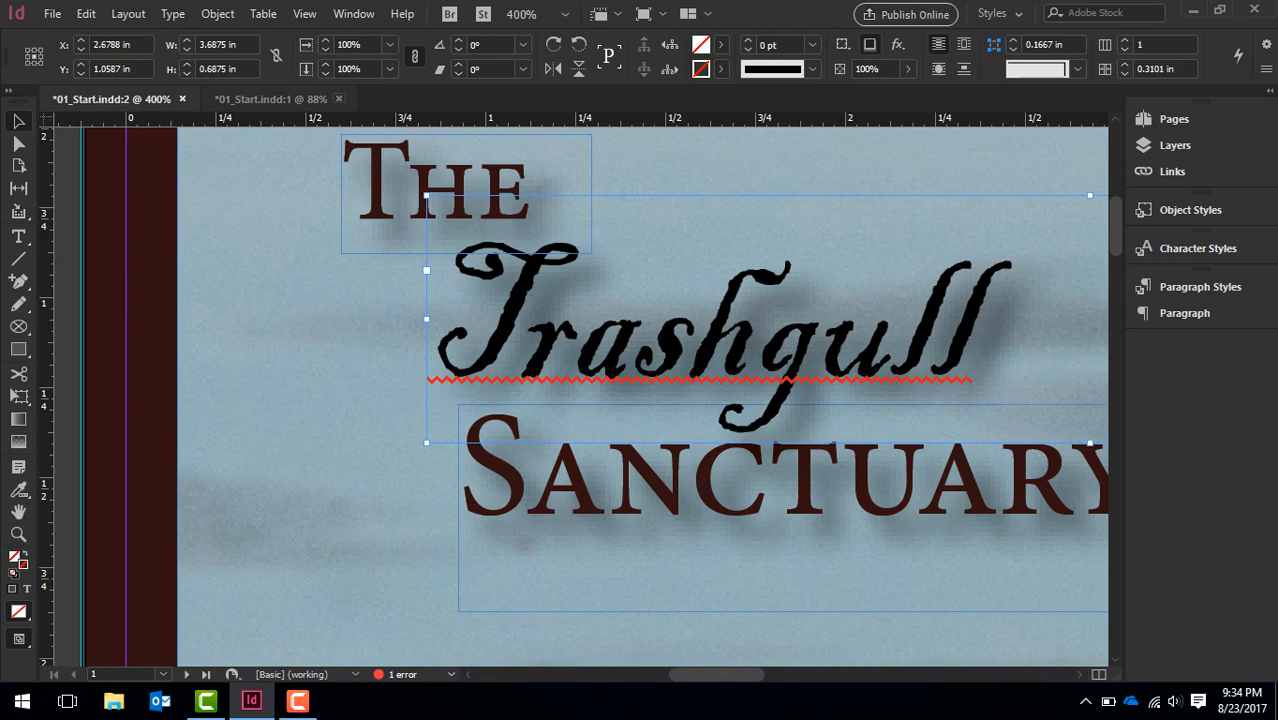
Close the duplicate document tab and fit the page in the window
click(338, 99)
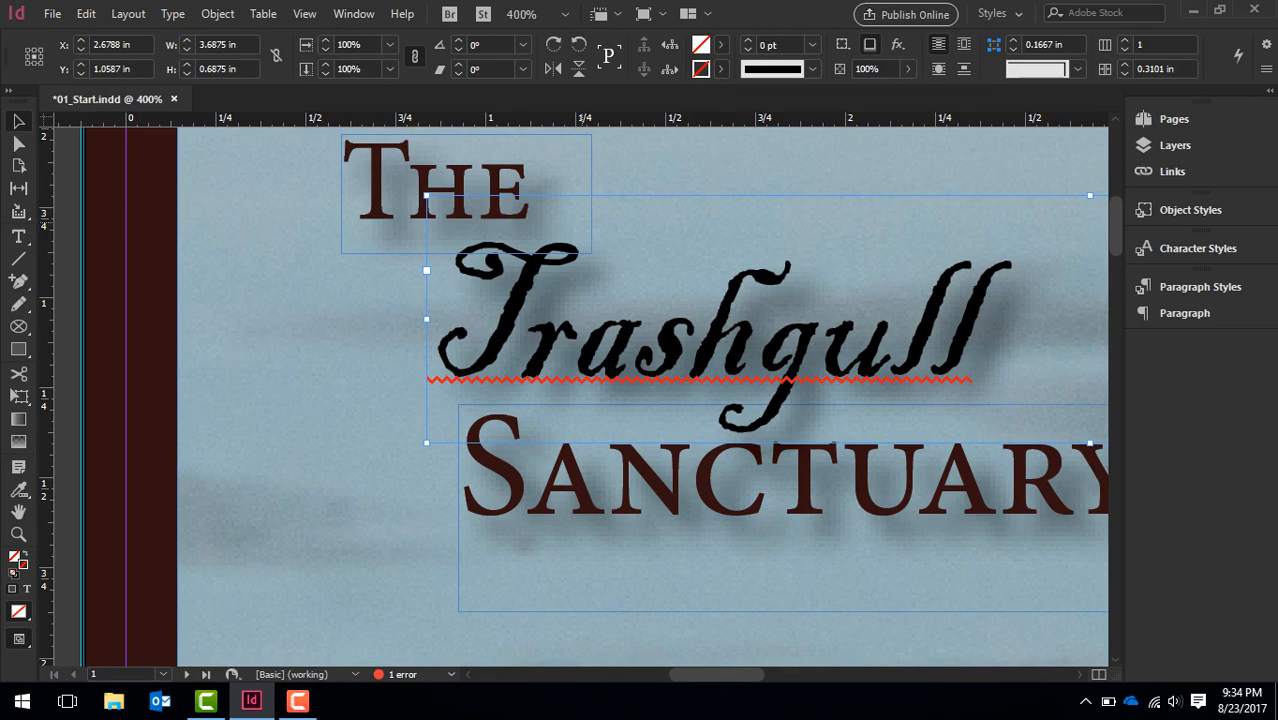
key(ctrl+minus)
key(ctrl+minus)
key(ctrl+minus)
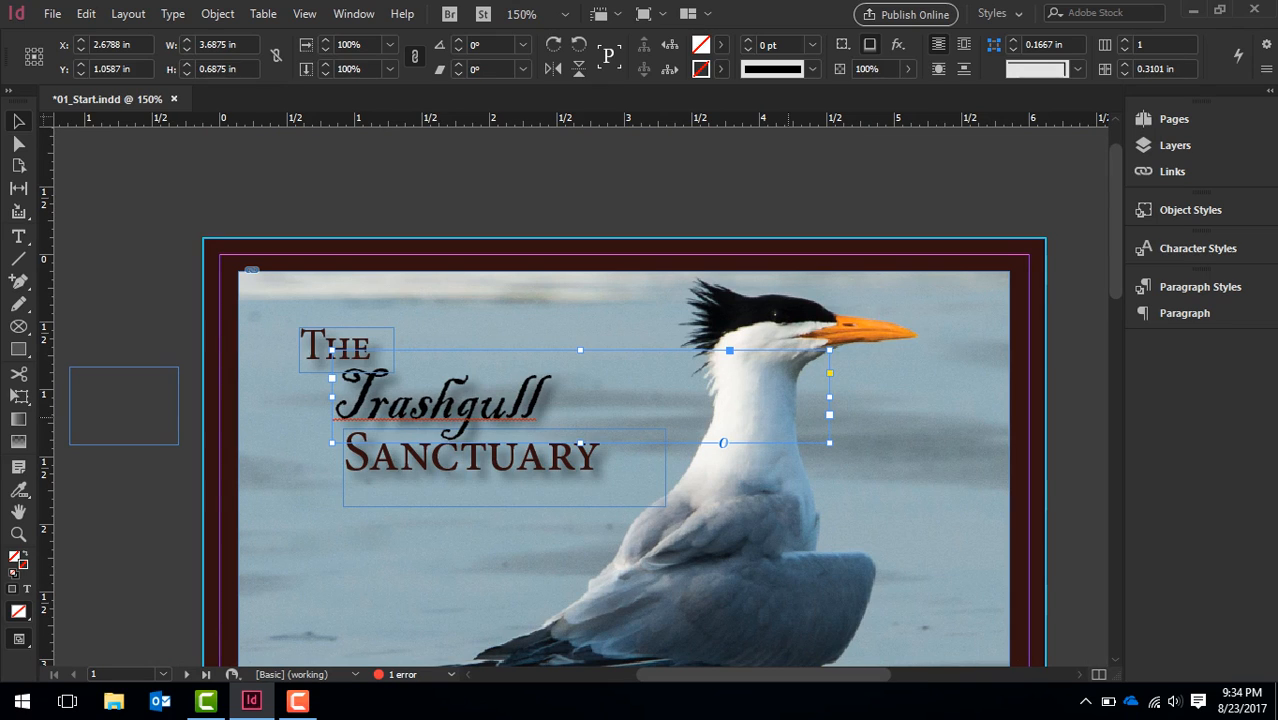
key(ctrl+0)
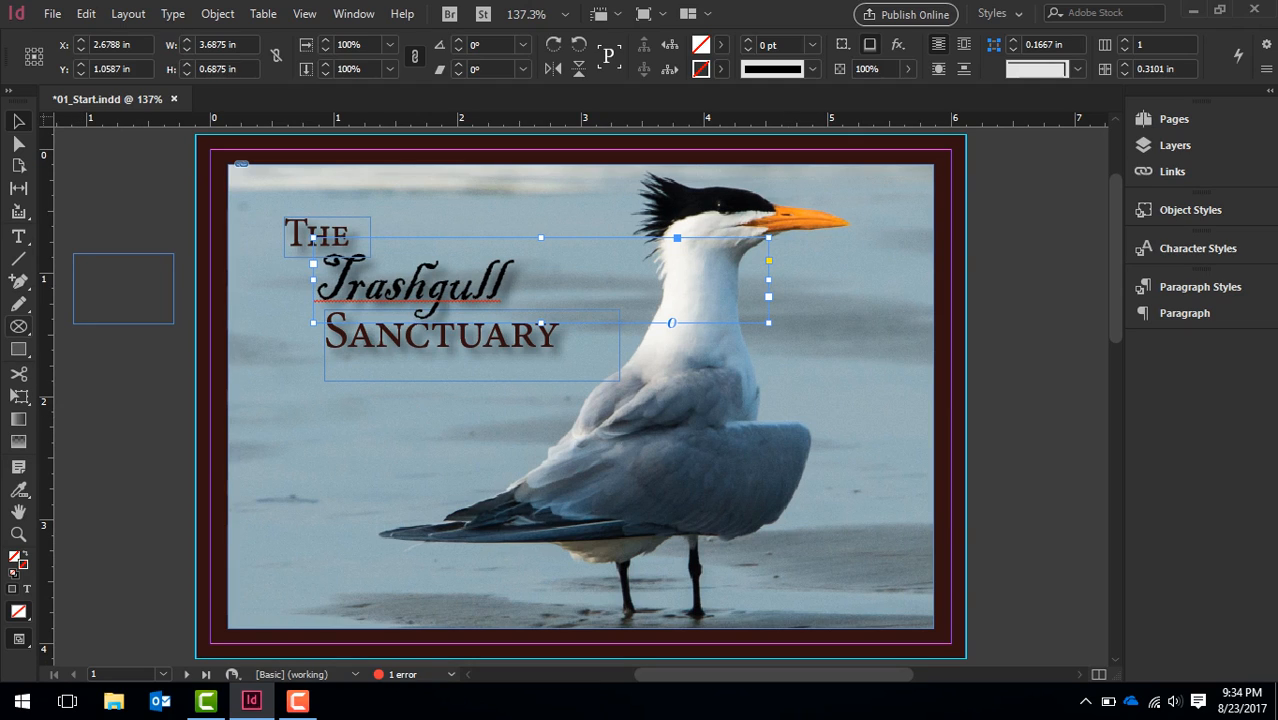
Draw an ellipse frame about 0.7 × 0.8 in and a rectangle frame about 0.7 × 0.58 in on the pasteboard
click(18, 326)
drag(77, 364, 165, 464)
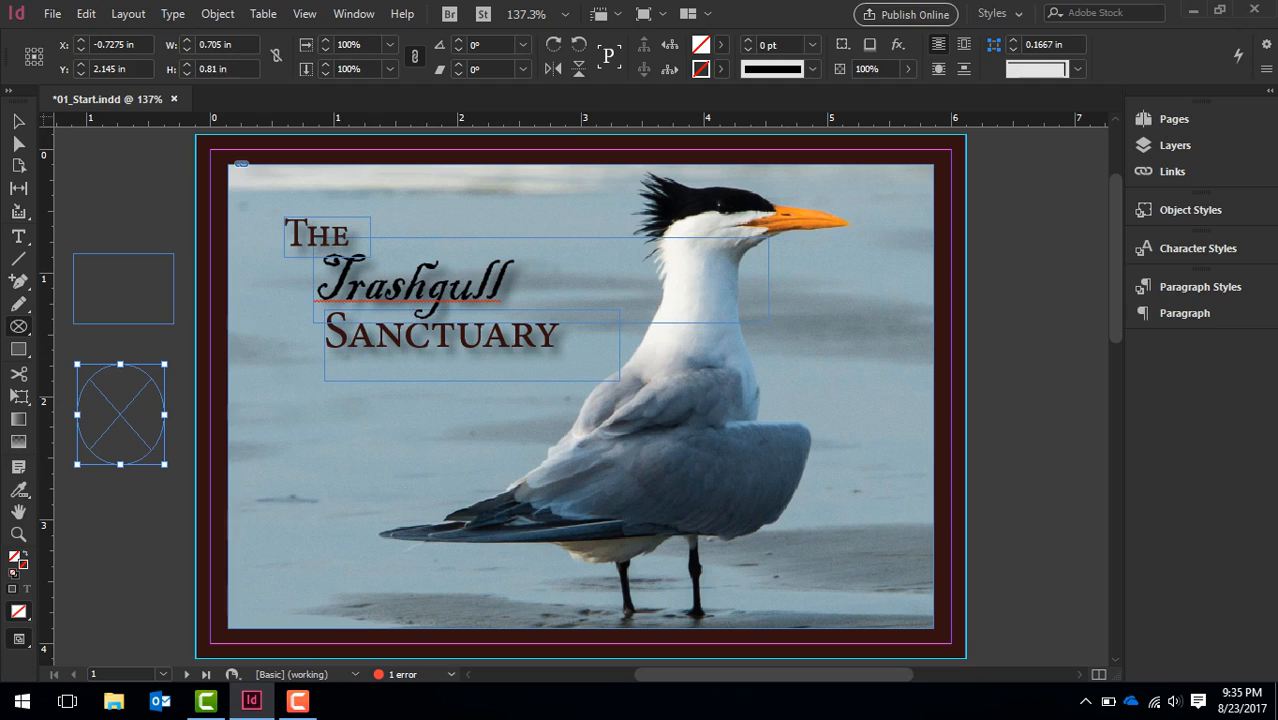
click(18, 326)
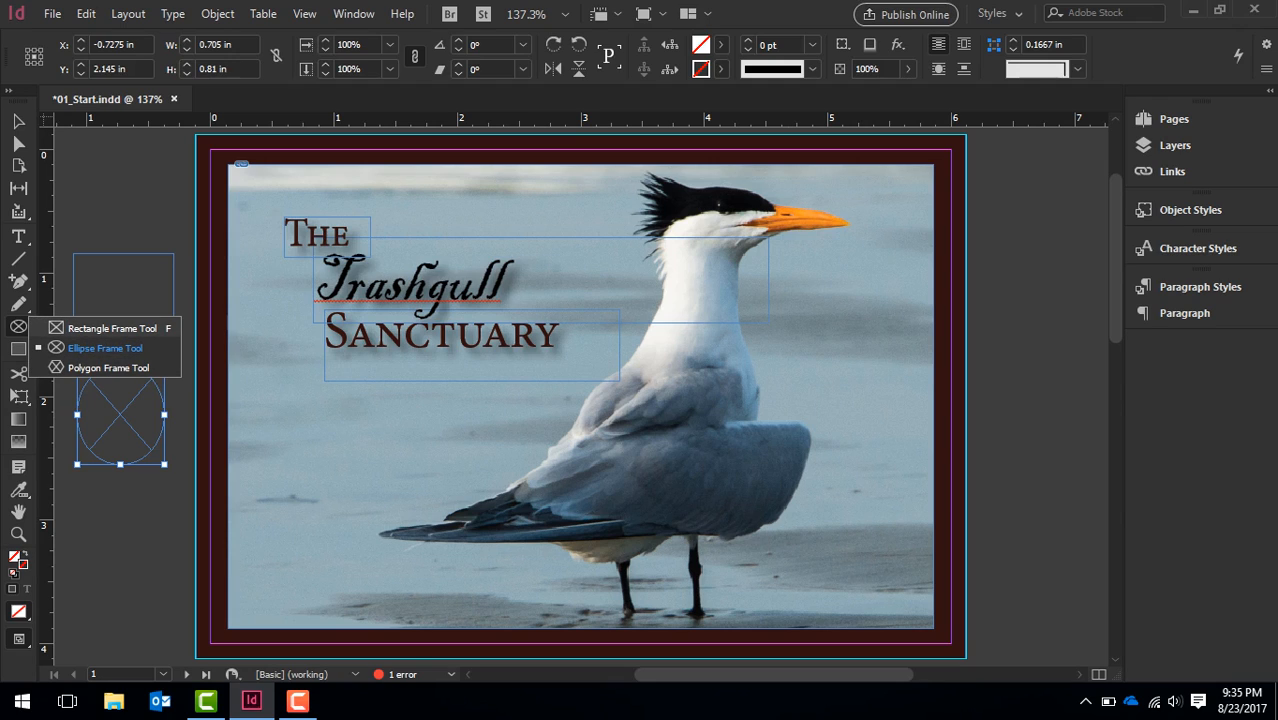
click(104, 327)
drag(96, 177, 184, 248)
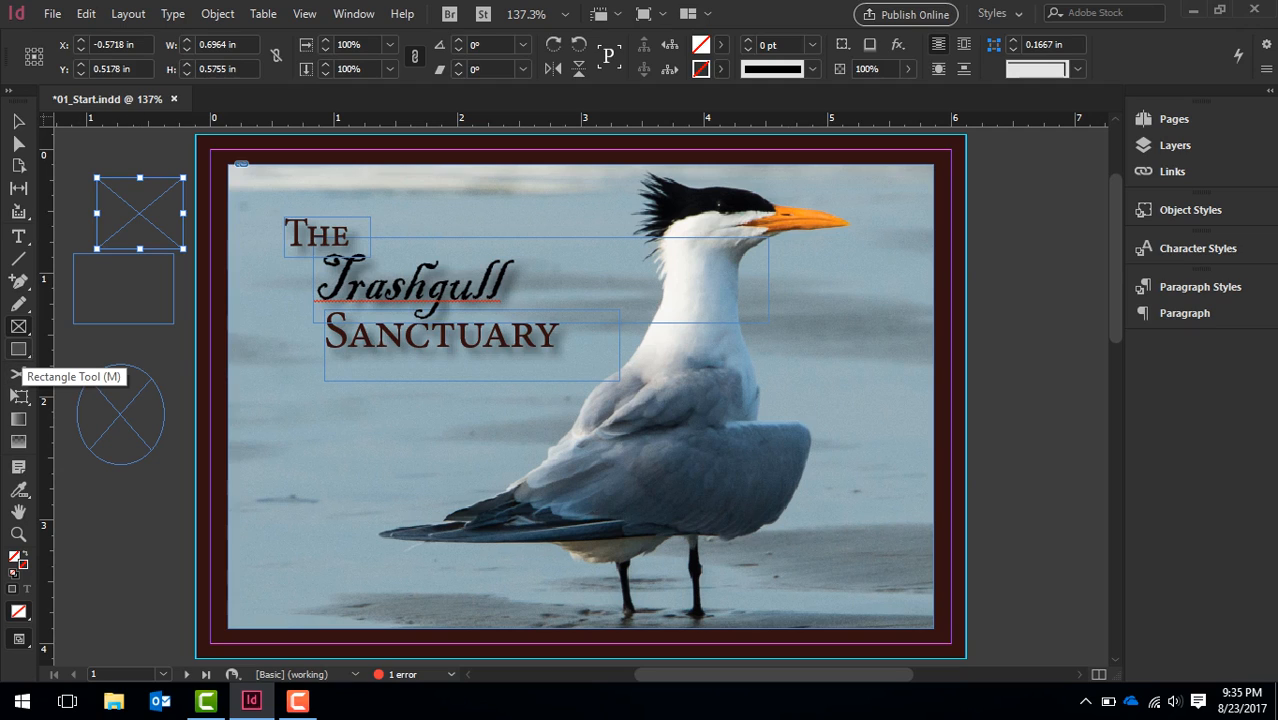
Draw a star polygon about 1.19 × 0.91 in at the page's lower-left corner
click(18, 349)
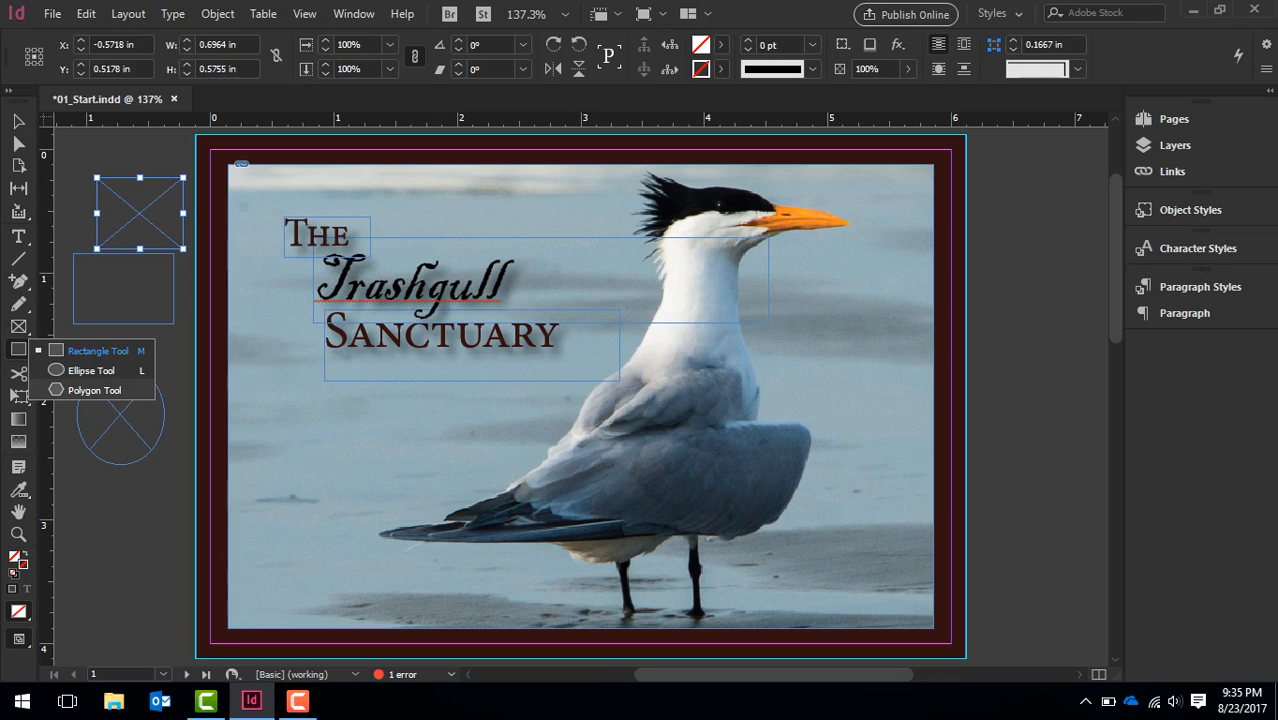
click(94, 390)
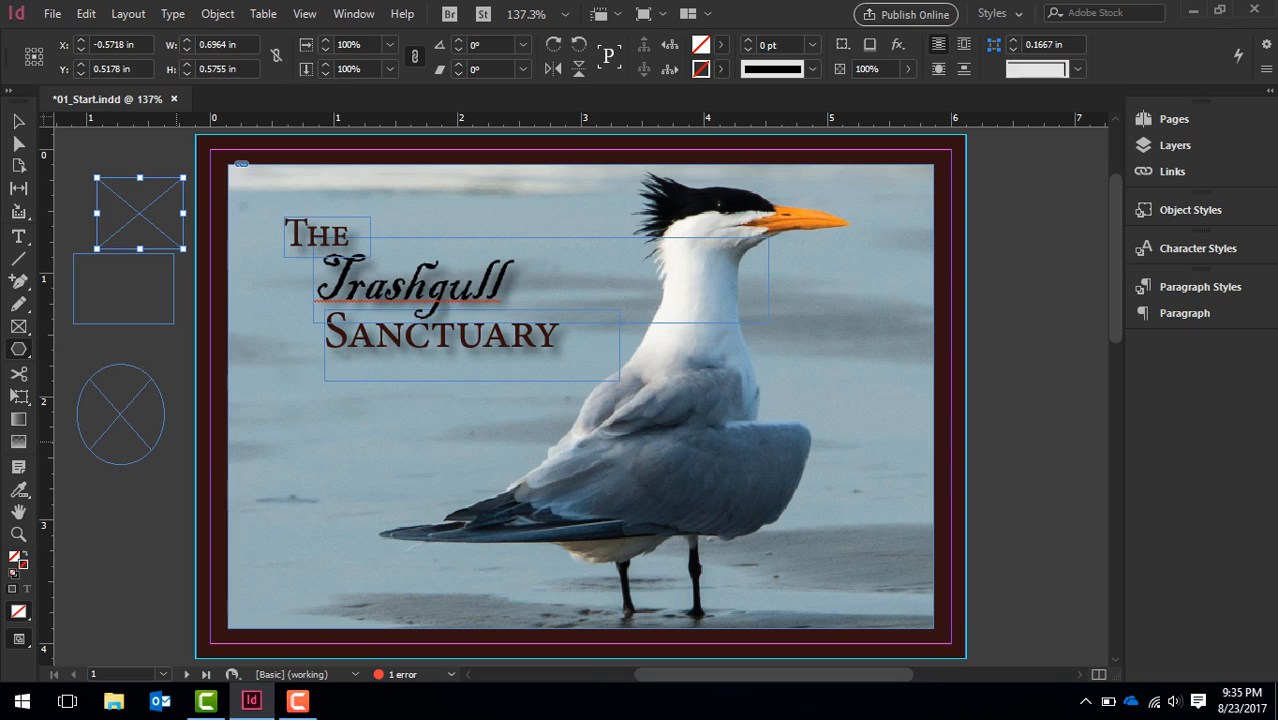
drag(114, 492, 260, 604)
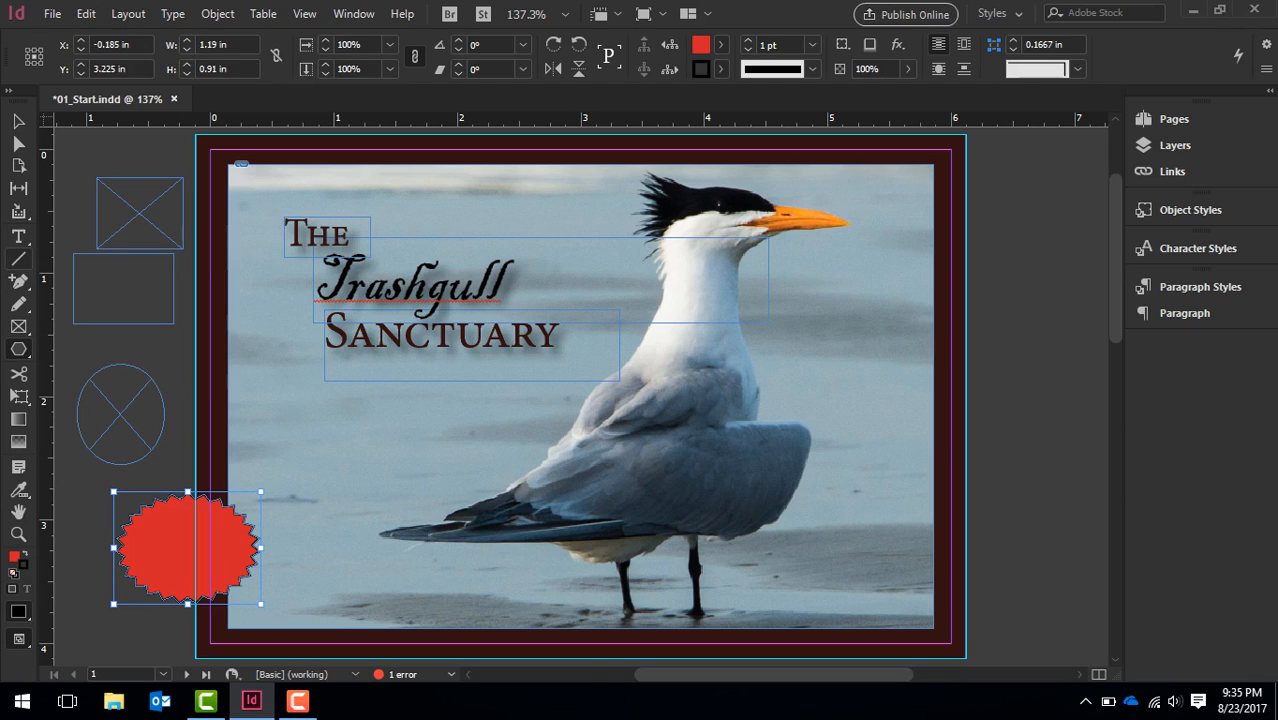
Erase part of the star polygon's left edge with the Erase tool
click(18, 304)
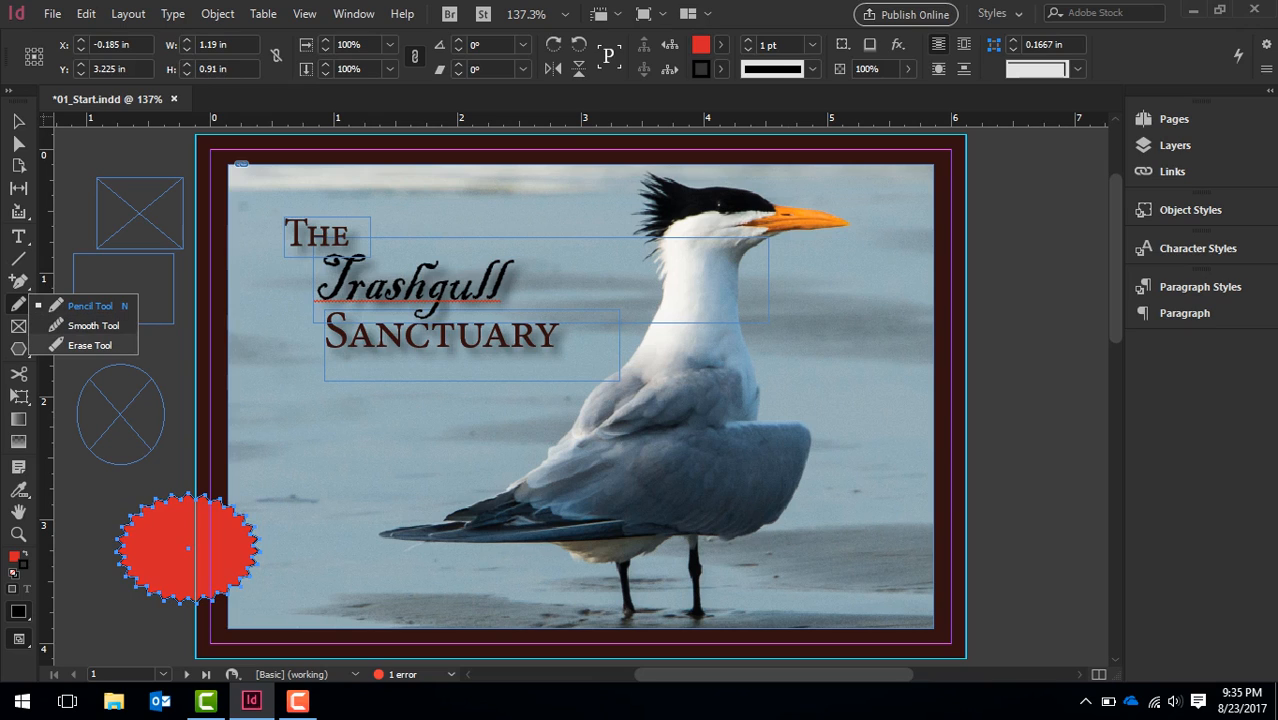
click(98, 344)
mouse_move(205, 521)
mouse_down()
mouse_move(128, 579)
mouse_move(183, 536)
mouse_move(122, 570)
mouse_move(194, 521)
mouse_move(140, 562)
mouse_up()
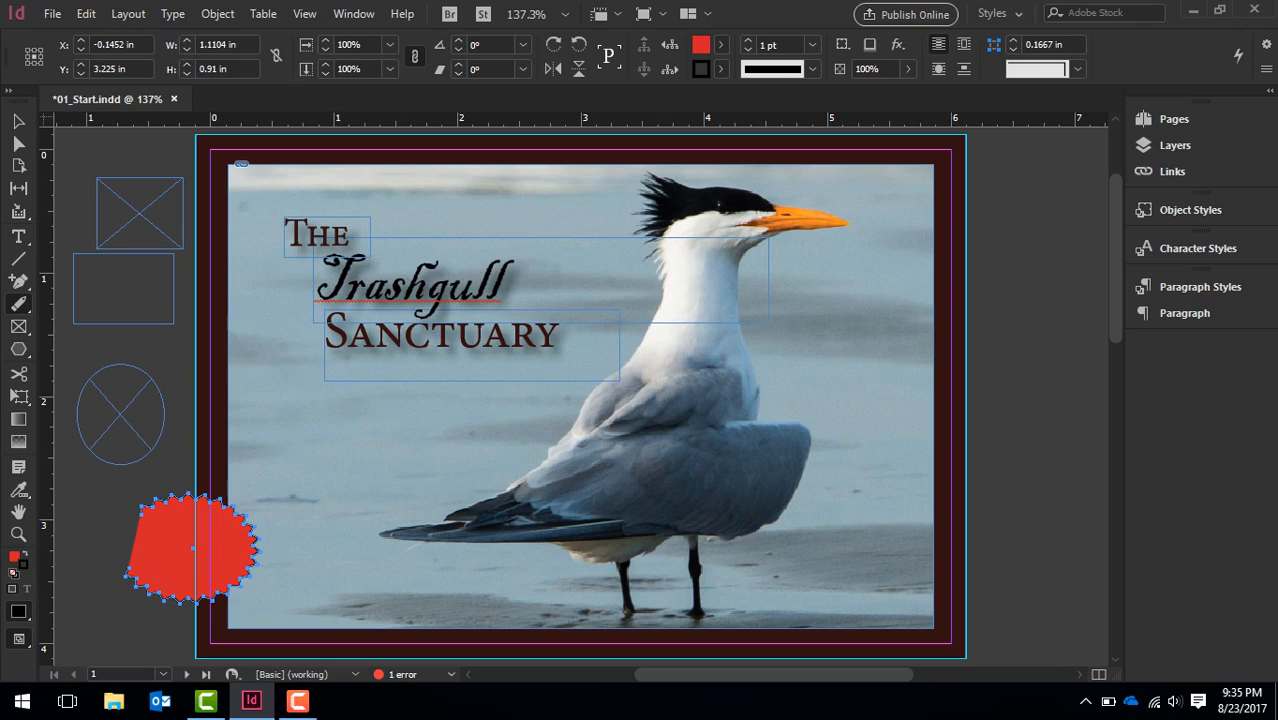
Draw a path about 0.78 in long beside the bird's beak
click(18, 304)
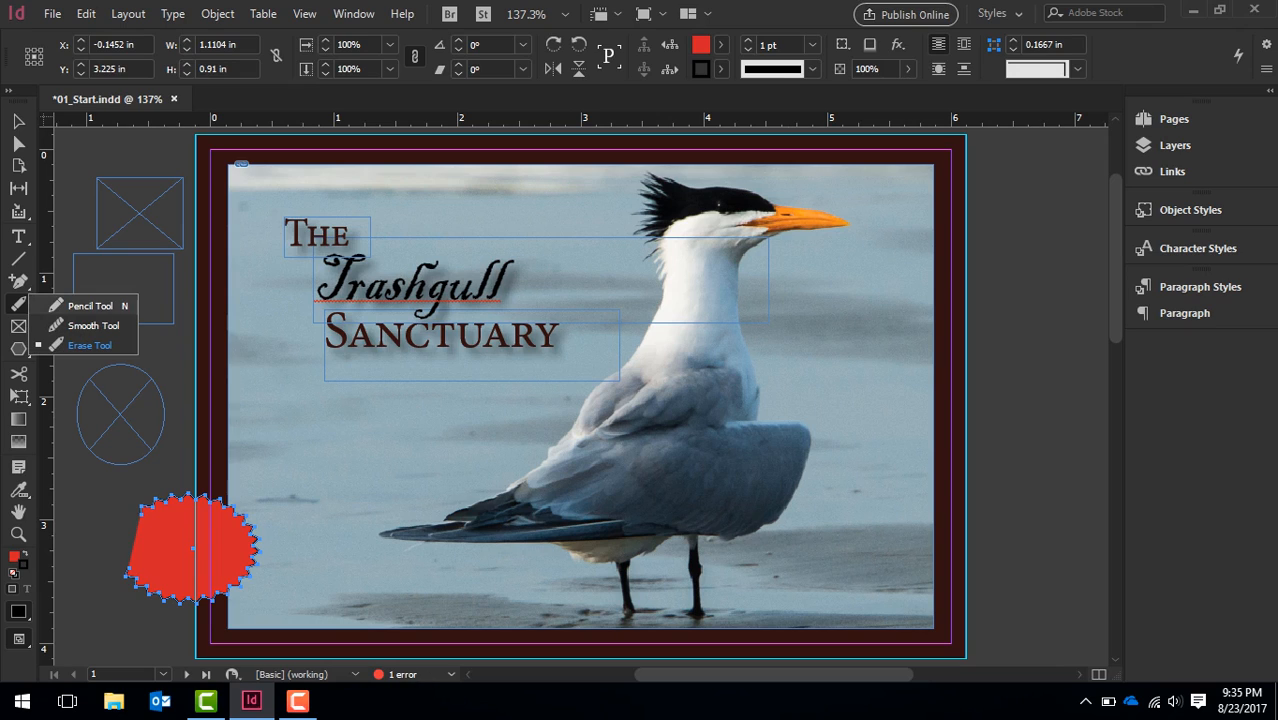
click(86, 306)
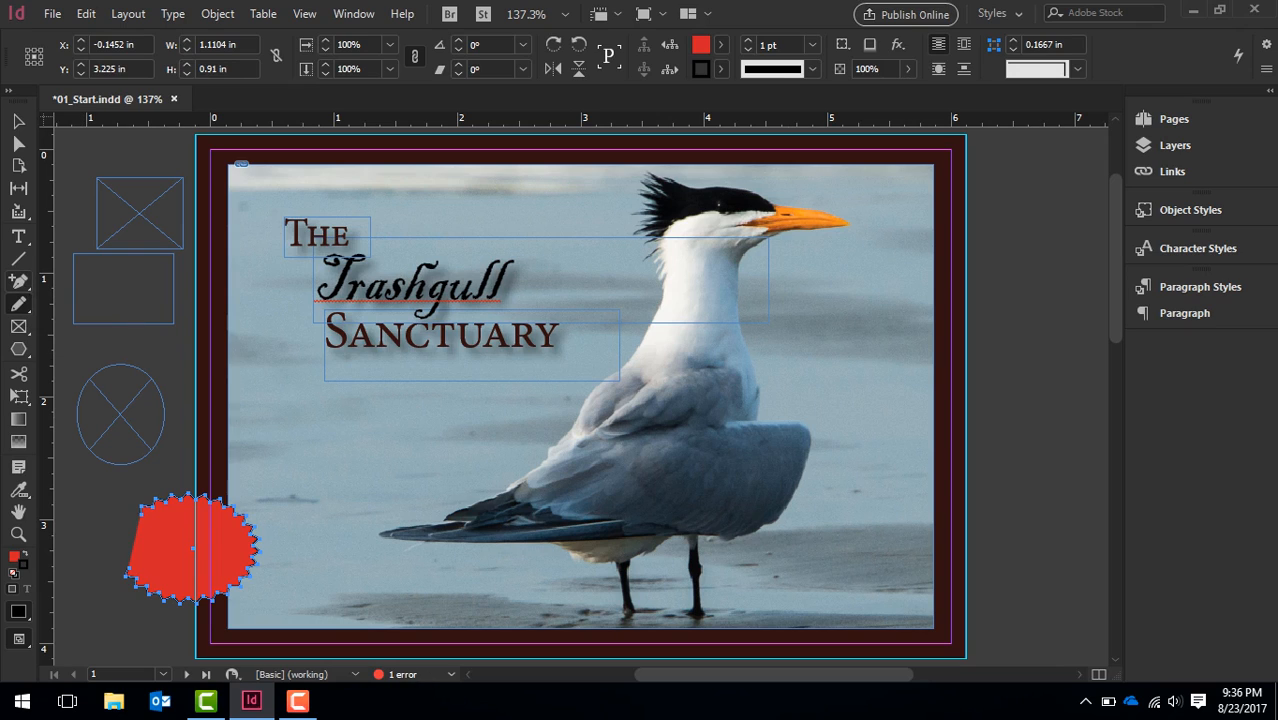
click(18, 258)
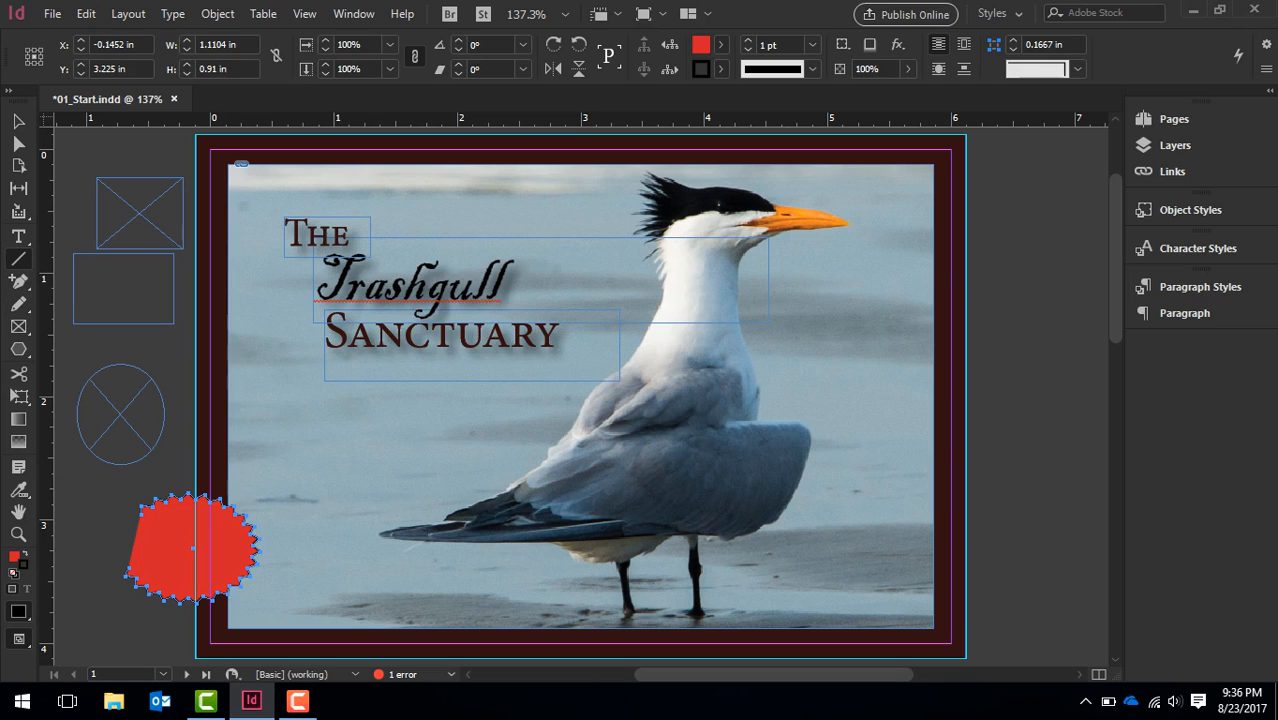
drag(766, 258, 787, 186)
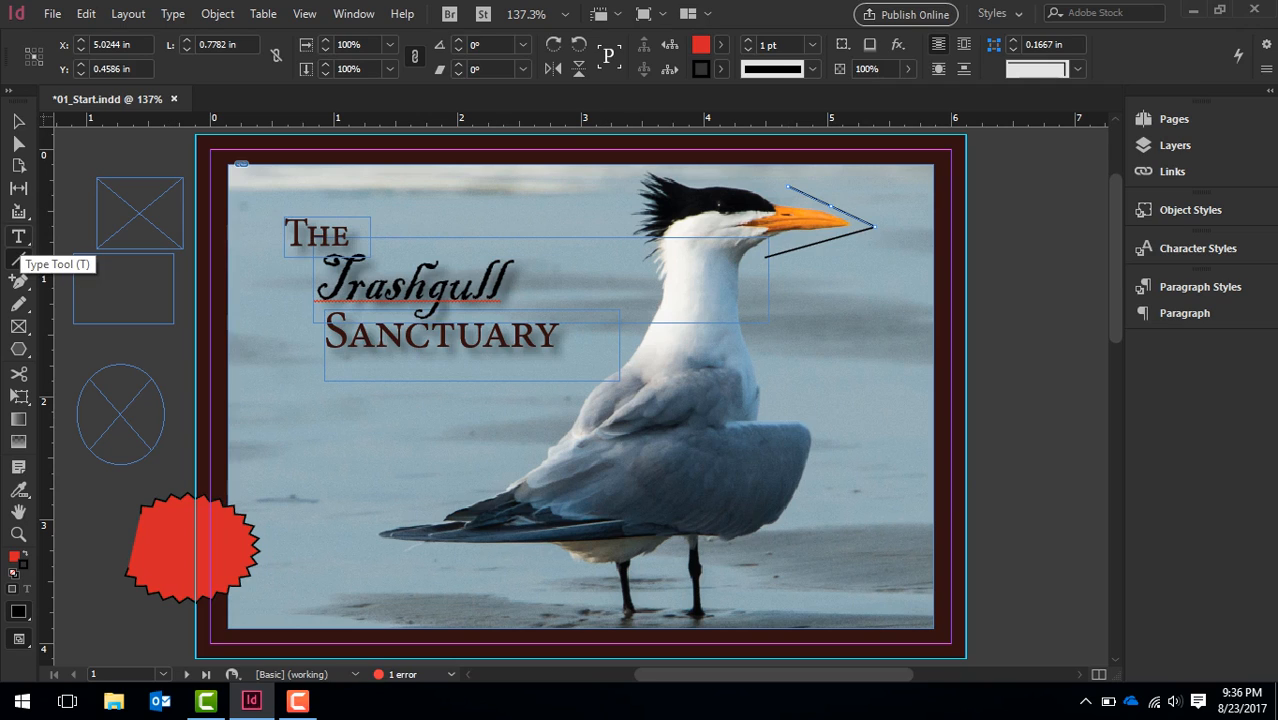
Create a text frame above the title and enter "Fo-sheezy!"
click(18, 236)
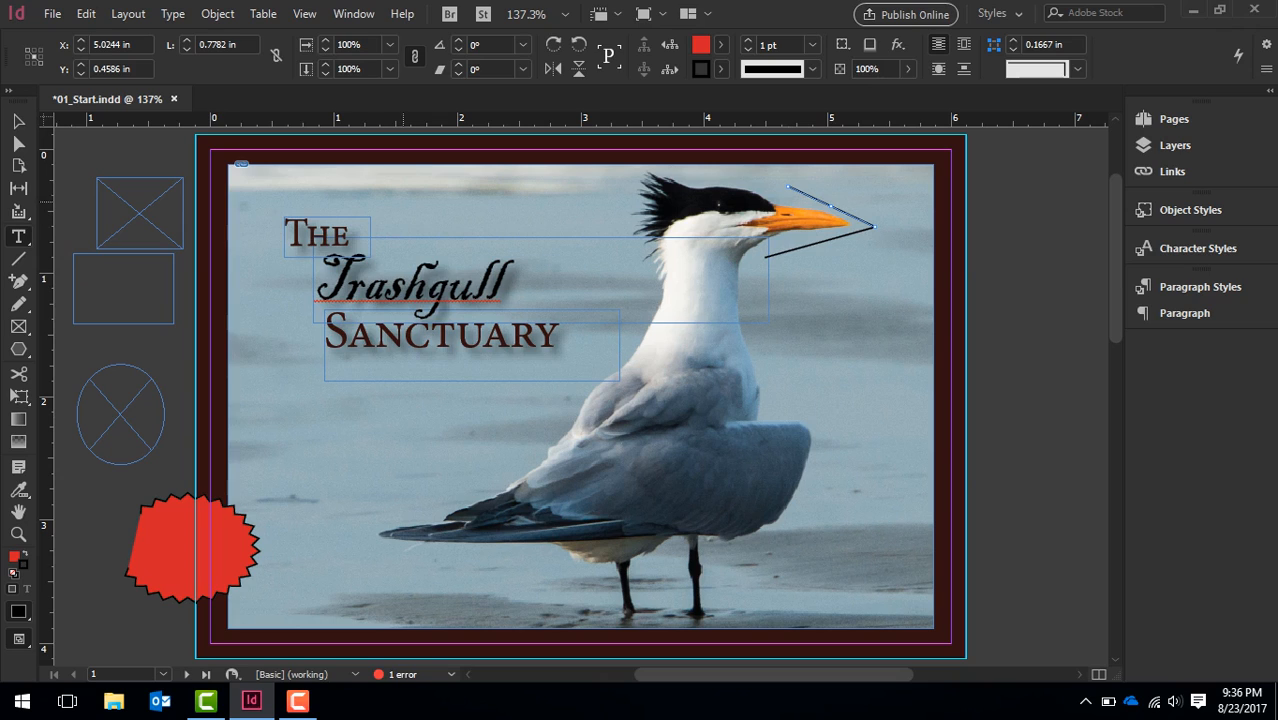
drag(328, 186, 541, 217)
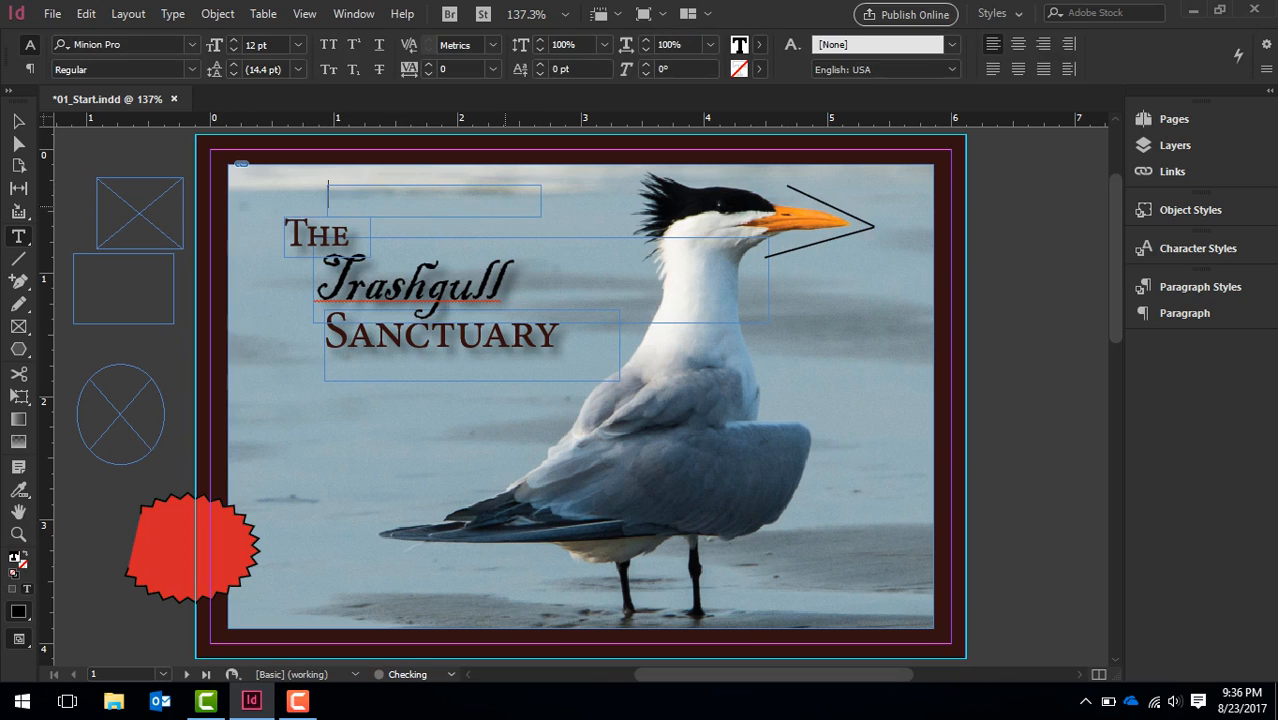
text(Fo-sheezy!)
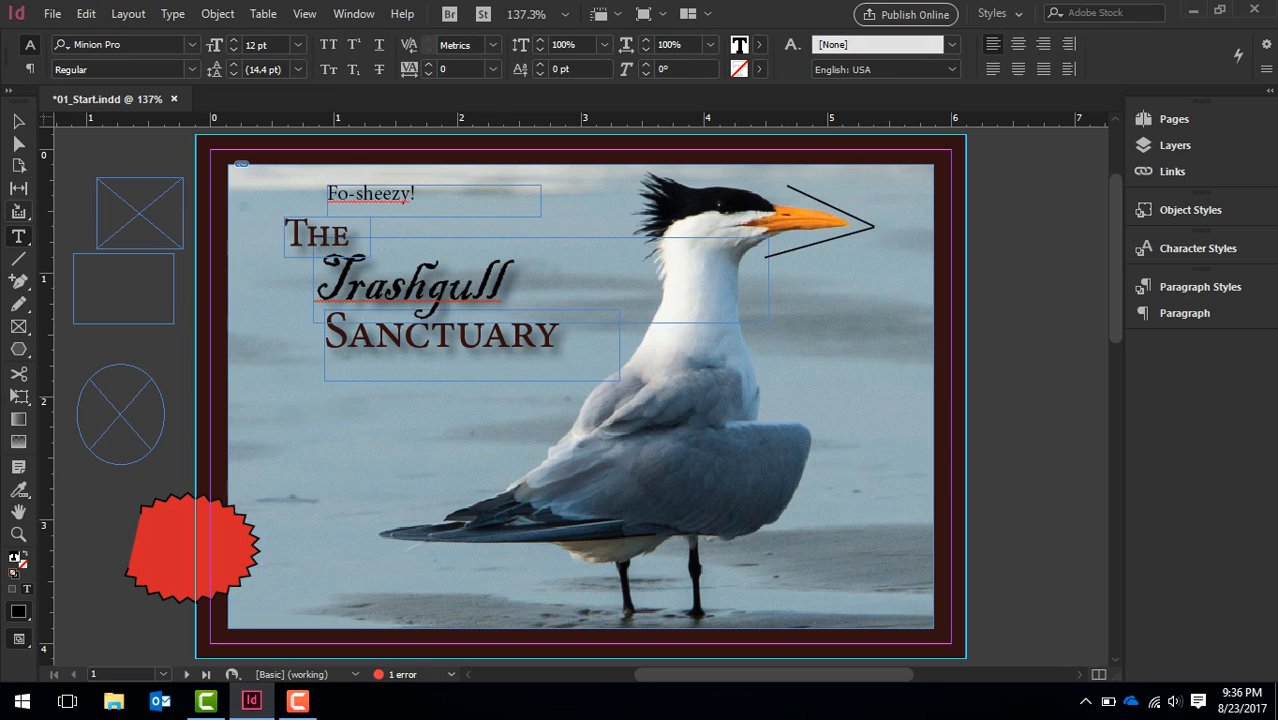
Collect the bird photo into the conveyor with the Content Collector tool
click(18, 213)
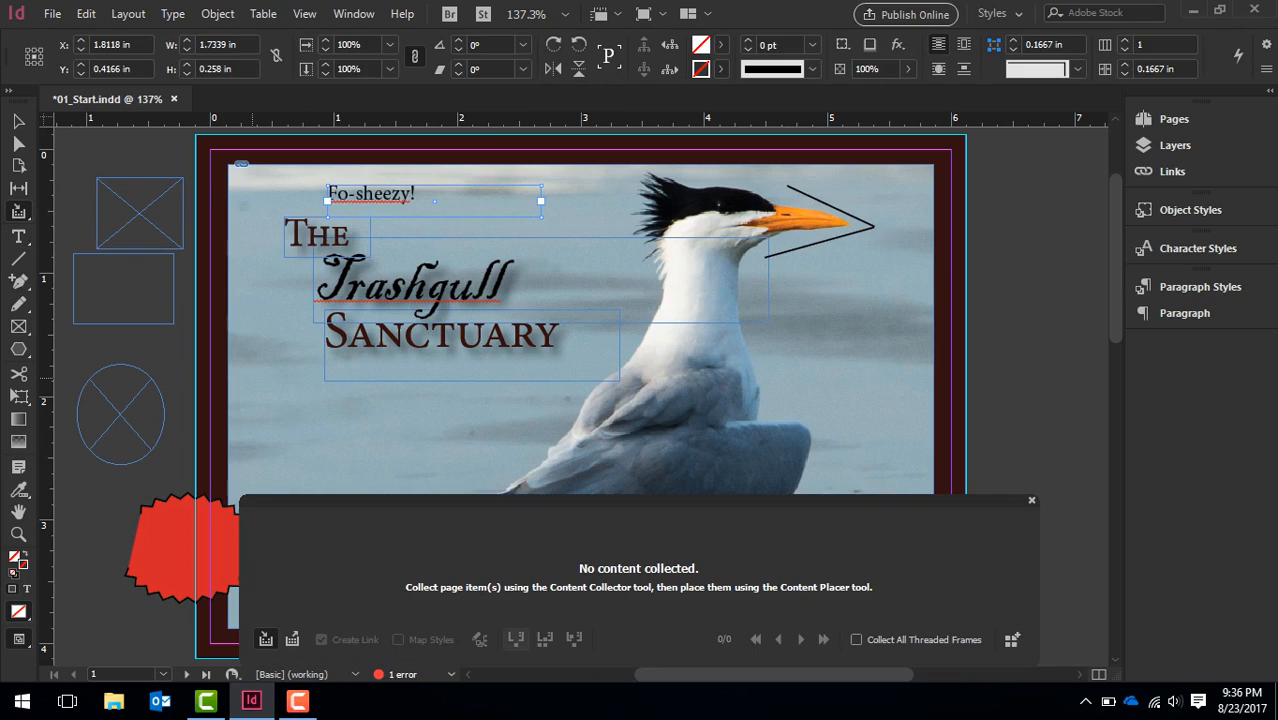
click(300, 416)
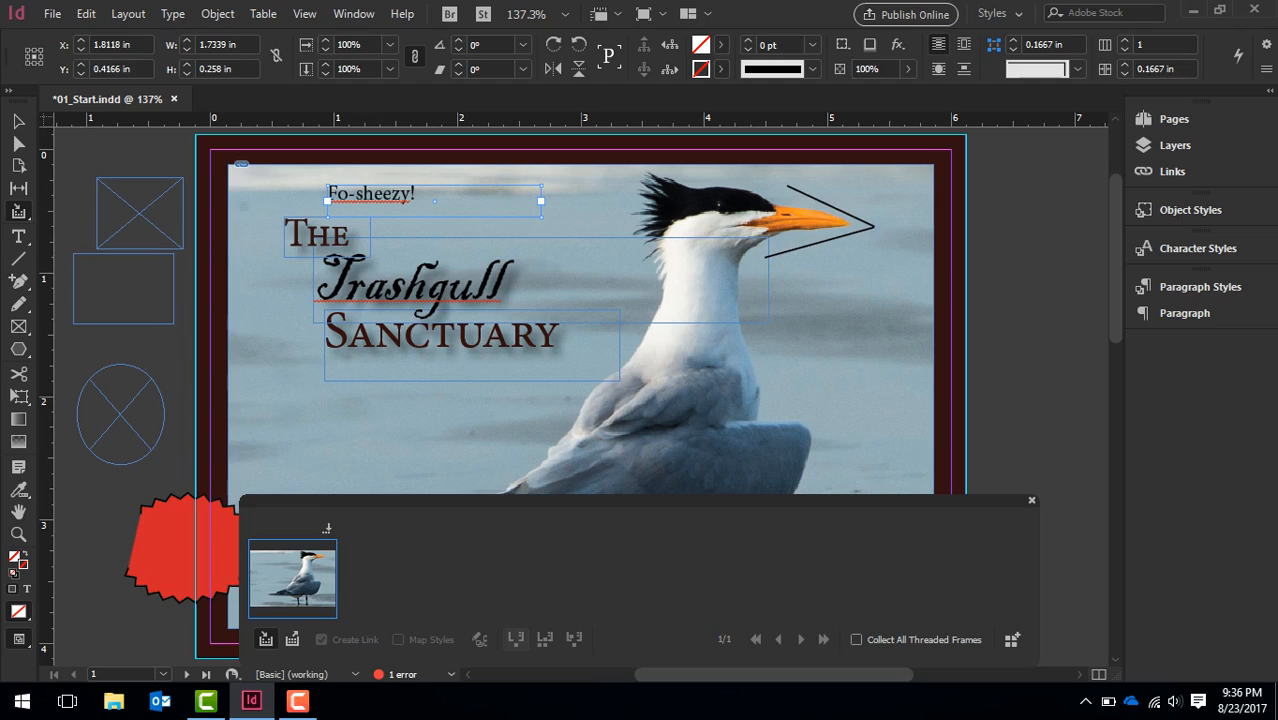
Check the Content Collector and Content Placer tool options, then close the conveyor
click(18, 211)
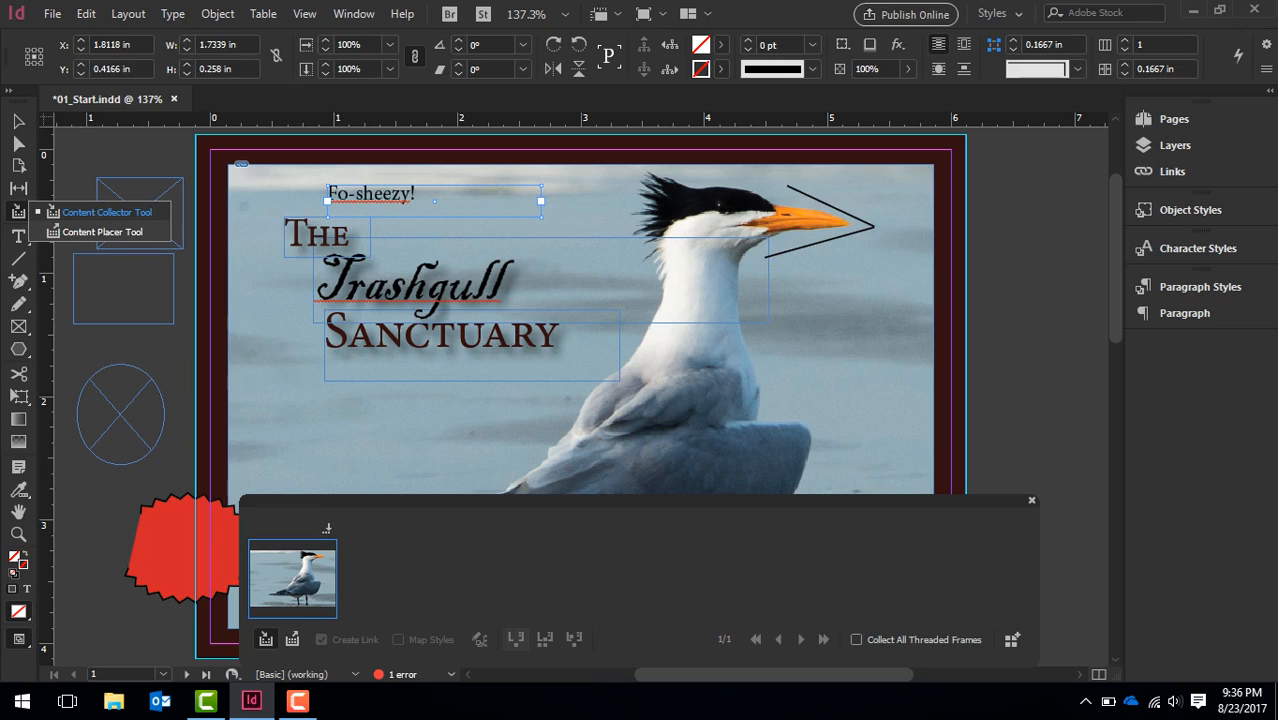
click(106, 212)
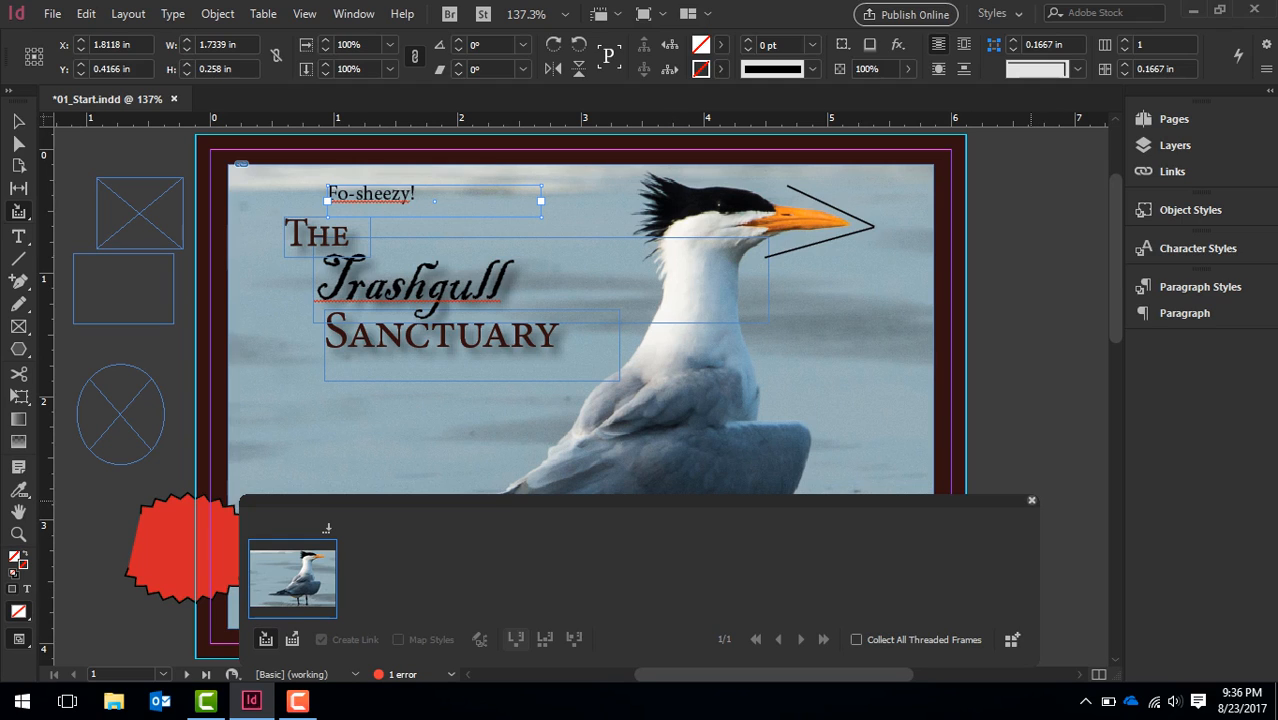
click(1032, 501)
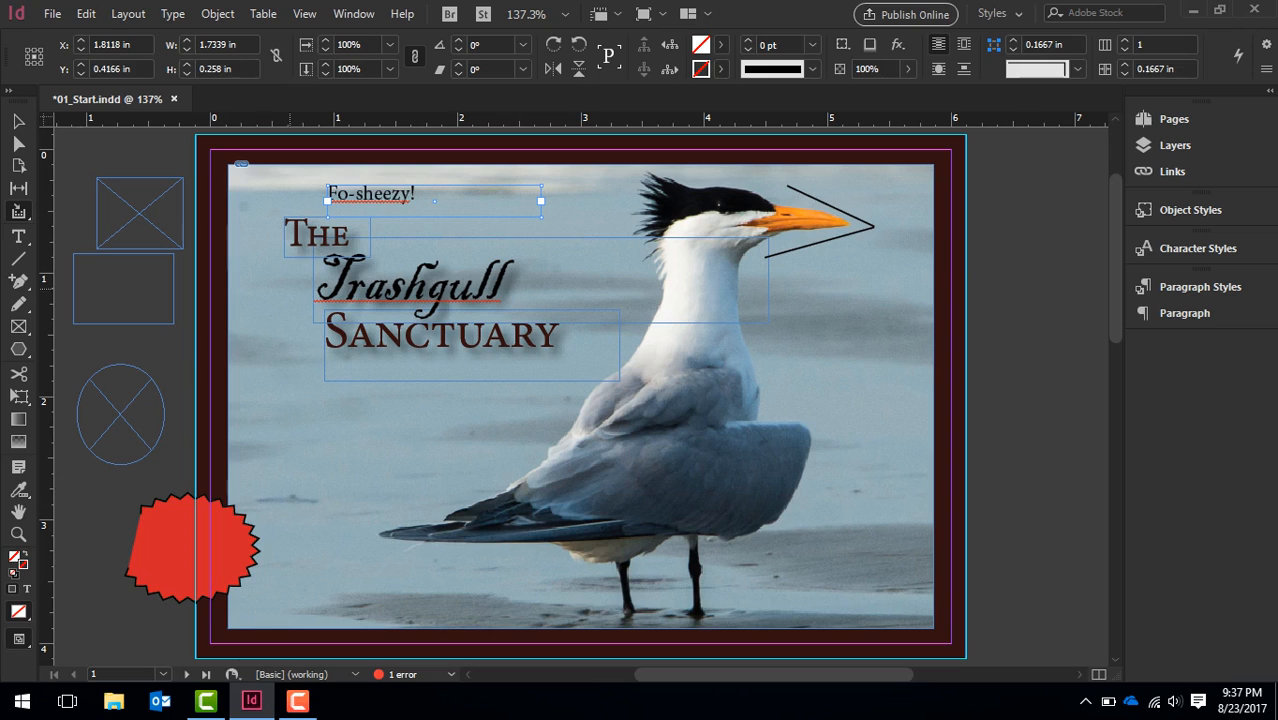
click(18, 121)
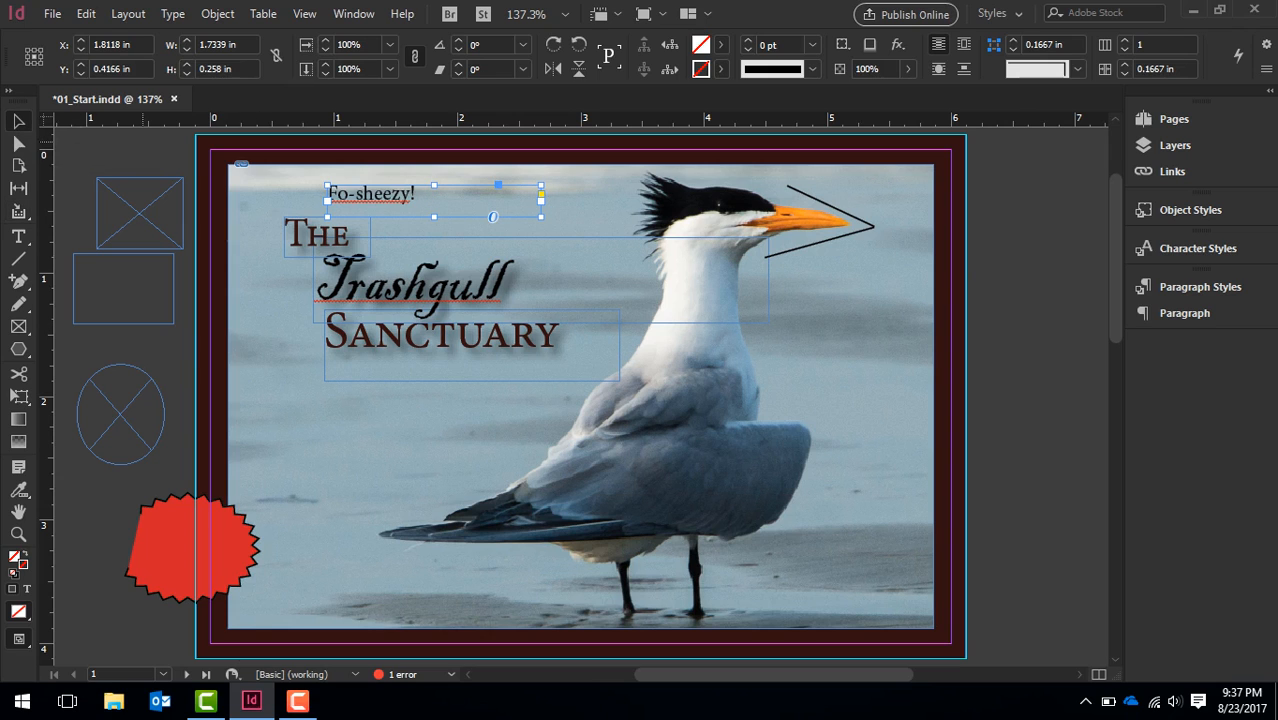
scroll(580, 400, down, 10)
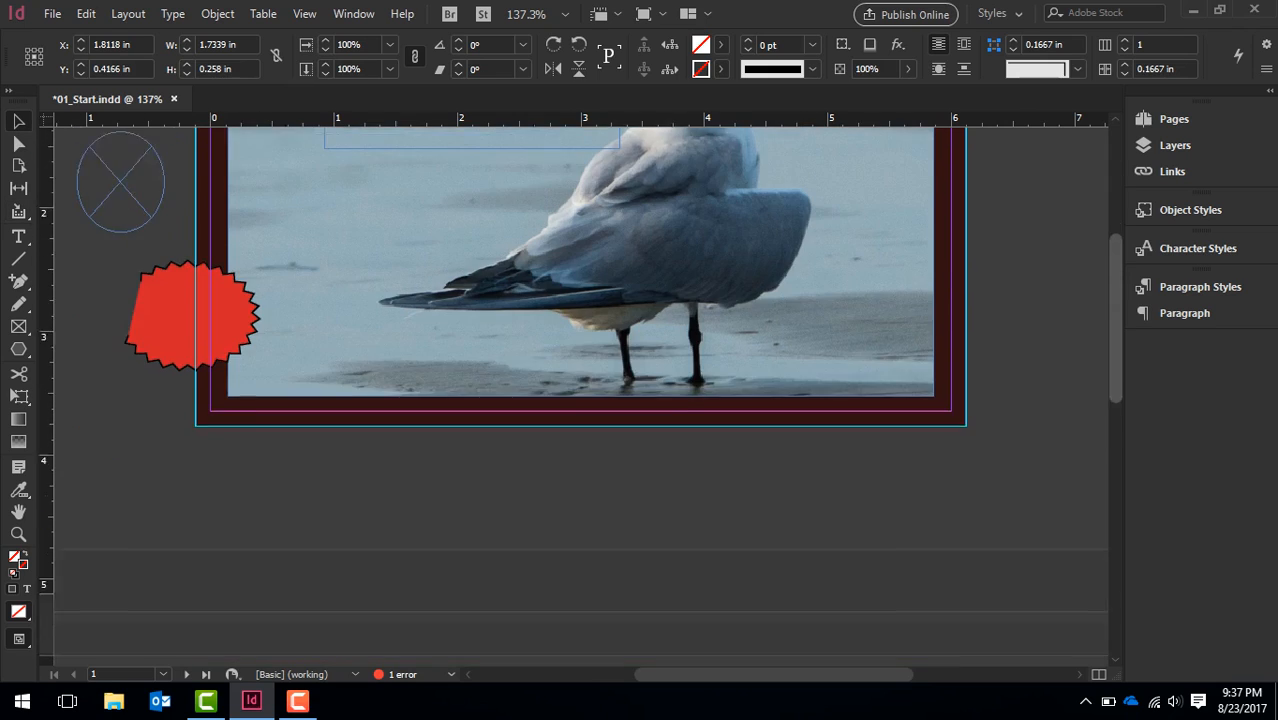
drag(1116, 510, 1116, 252)
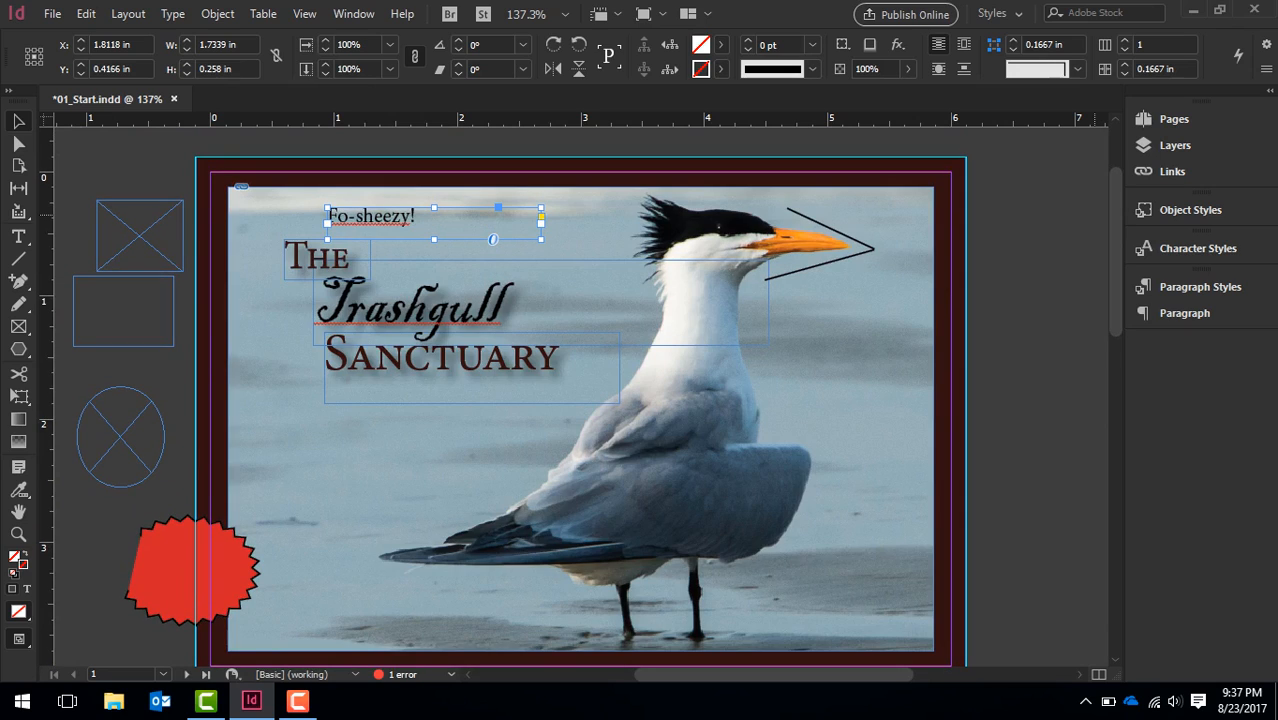